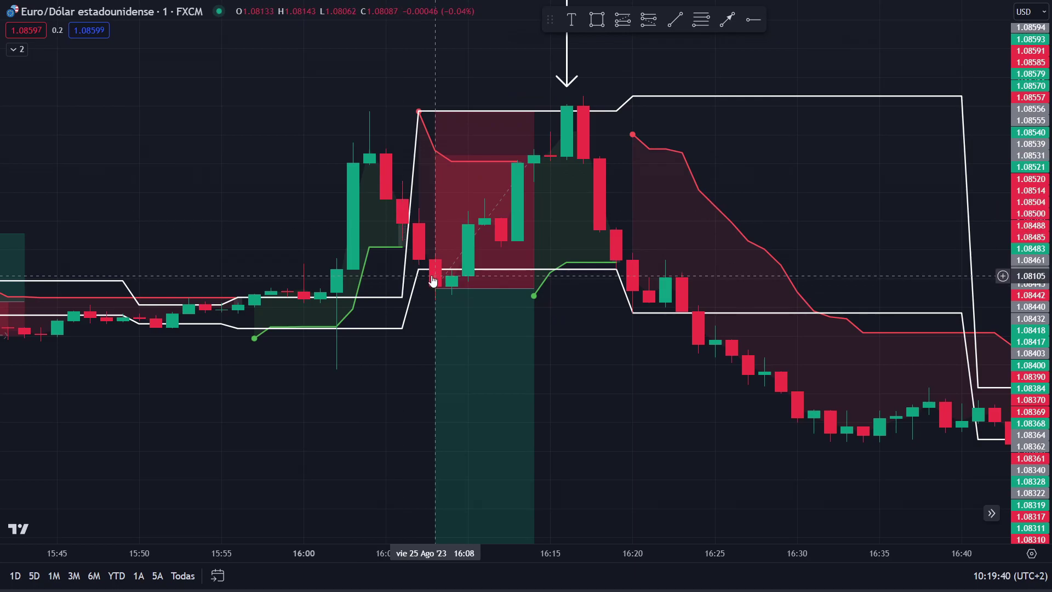
- Examine the short position opened at 16:08 on 25 August and the neighbouring trades on the EUR/USD one-minute chart
{"action": "left_click", "coordinate": [463, 224]}
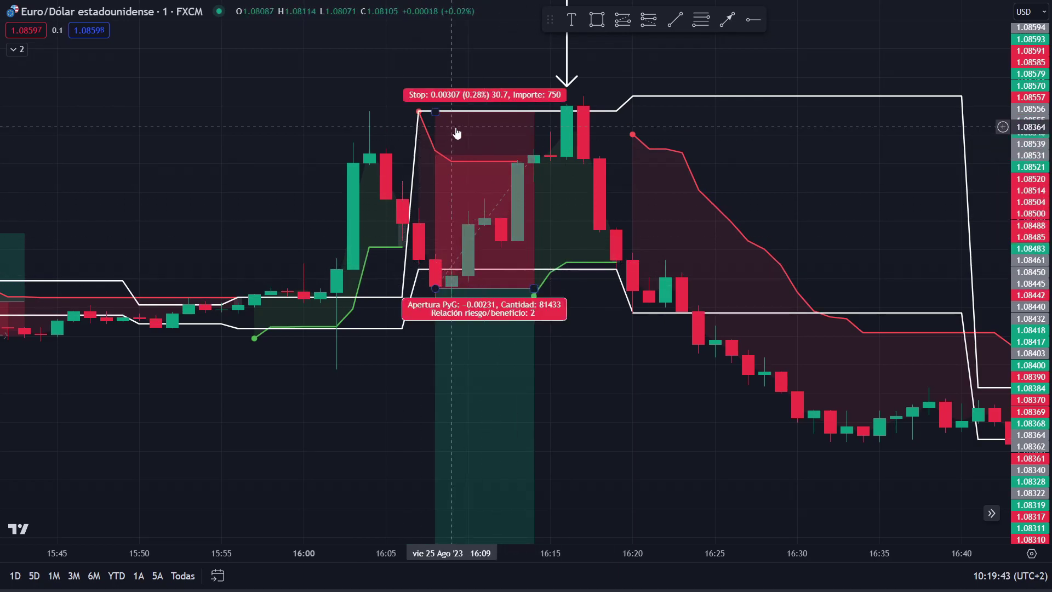
{"action": "left_click_drag", "start_coordinate": [1044, 127], "coordinate": [1050, 163]}
{"action": "scroll", "coordinate": [616, 388], "scroll_direction": "down", "scroll_amount": 3}
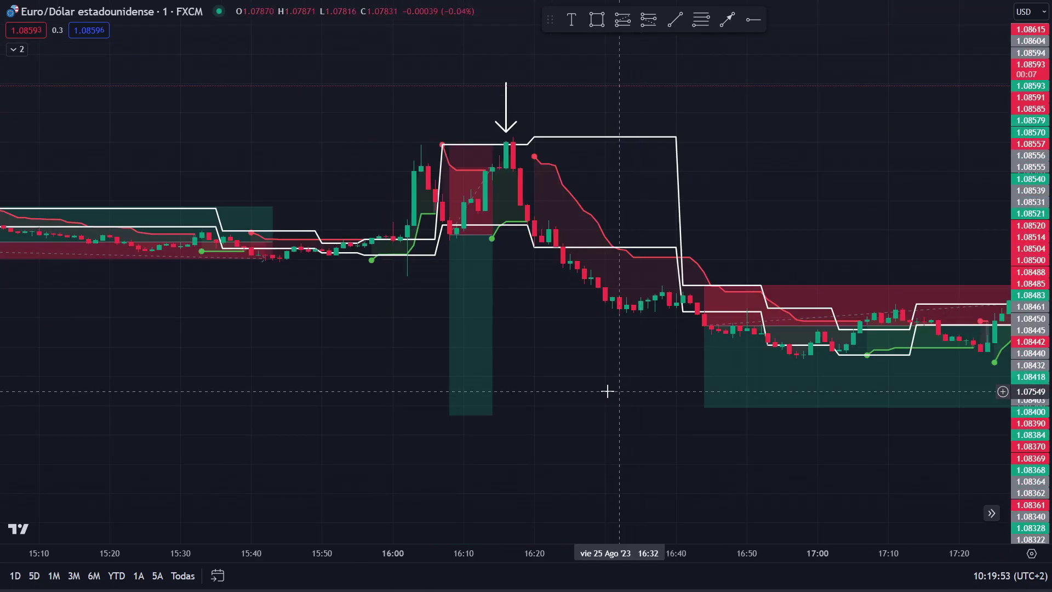
{"action": "left_click", "coordinate": [735, 383]}
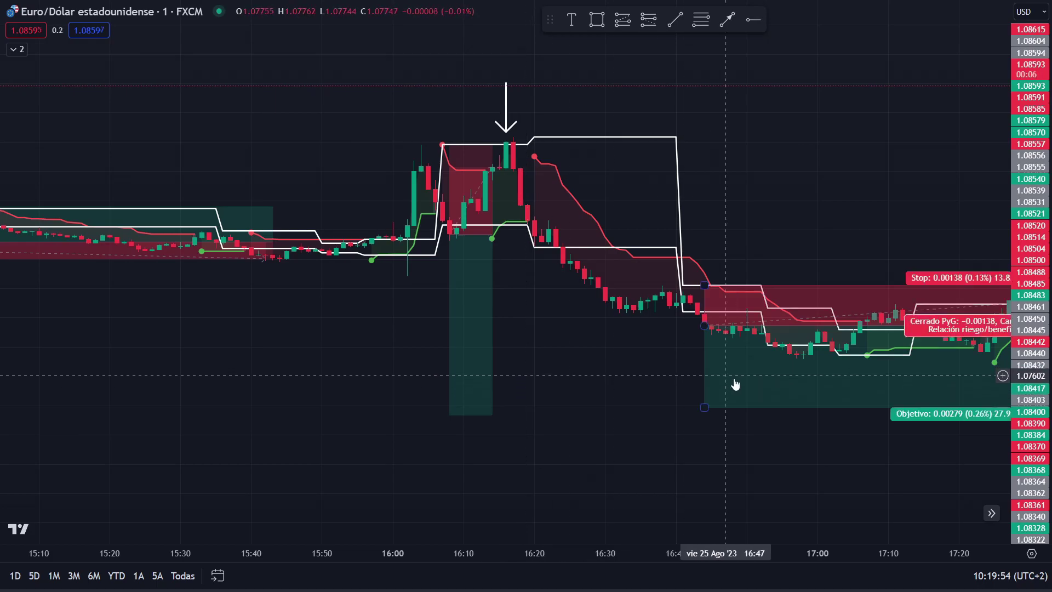
{"action": "left_click", "coordinate": [55, 253]}
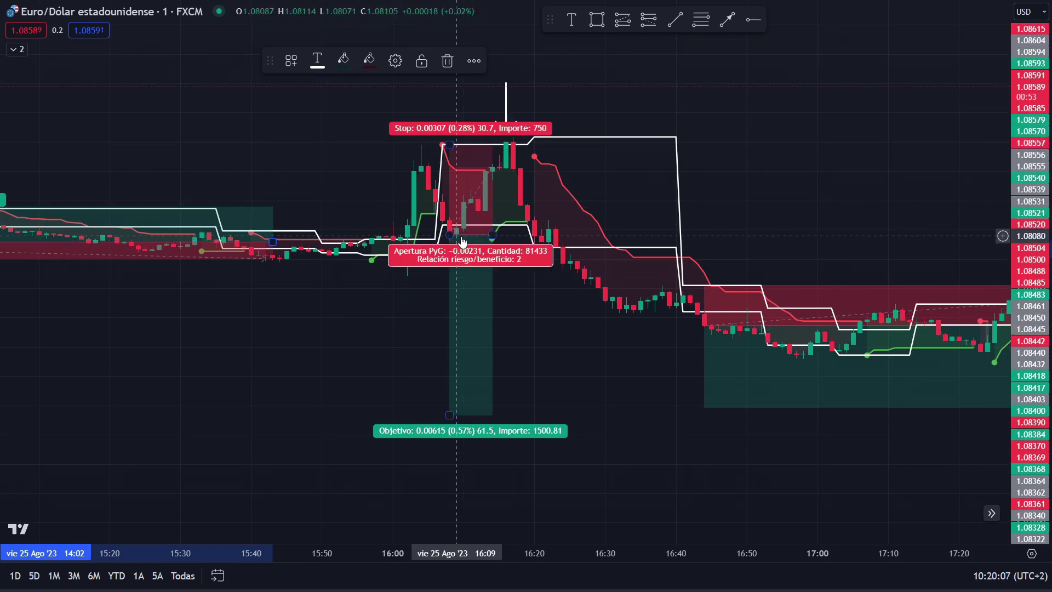
{"action": "mouse_move", "coordinate": [570, 318]}
{"action": "left_mouse_down"}
{"action": "mouse_move", "coordinate": [402, 336]}
{"action": "mouse_move", "coordinate": [244, 334]}
{"action": "left_mouse_up"}
{"action": "scroll", "coordinate": [244, 333], "scroll_direction": "down", "scroll_amount": 4}
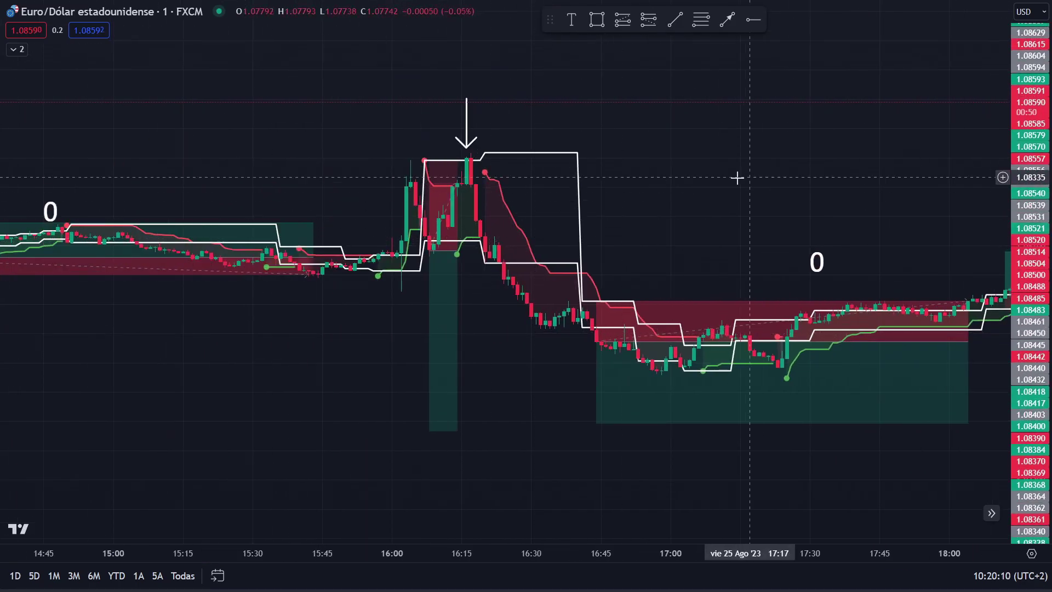
{"action": "scroll", "coordinate": [747, 176], "scroll_direction": "down", "scroll_amount": 5}
{"action": "left_click_drag", "start_coordinate": [688, 204], "coordinate": [401, 235]}
{"action": "scroll", "coordinate": [689, 219], "scroll_direction": "down", "scroll_amount": 5}
{"action": "left_click_drag", "start_coordinate": [878, 210], "coordinate": [357, 203]}
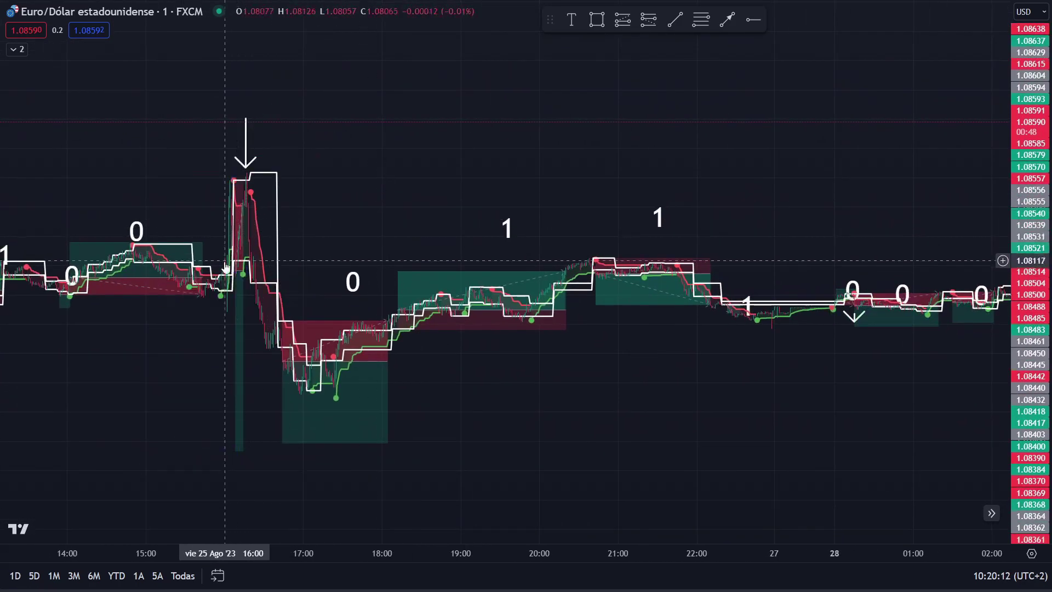
- Extend the end of the 16:08 short position on the EUR/USD chart to about 20:10 on 25 August
{"action": "left_click_drag", "start_coordinate": [244, 270], "coordinate": [484, 269]}
{"action": "left_click_drag", "start_coordinate": [492, 268], "coordinate": [963, 266]}
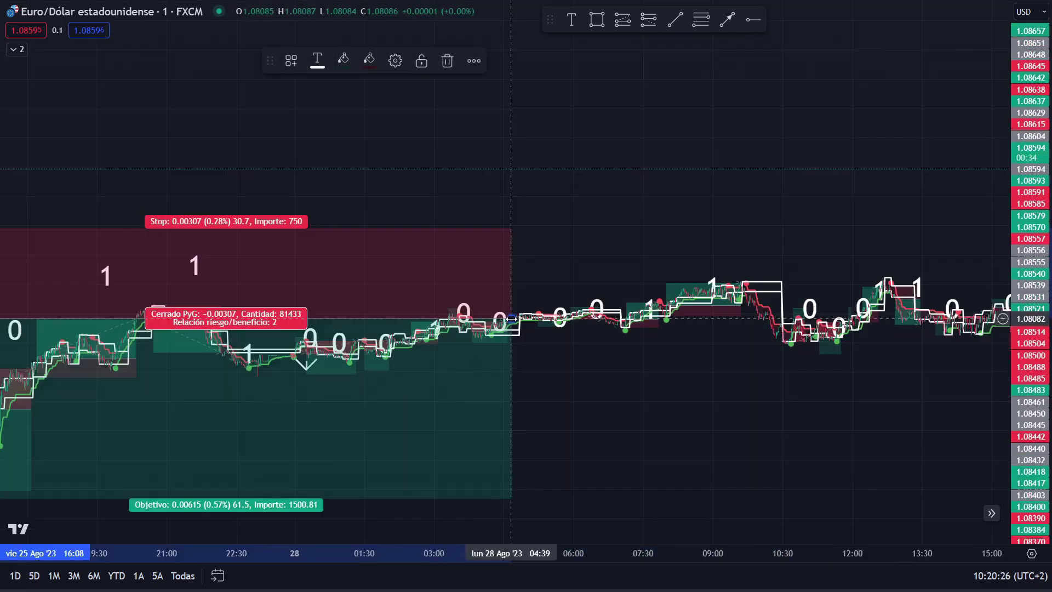
{"action": "mouse_move", "coordinate": [511, 318]}
{"action": "left_mouse_down"}
{"action": "mouse_move", "coordinate": [971, 310]}
{"action": "mouse_move", "coordinate": [129, 356]}
{"action": "left_mouse_up"}
{"action": "scroll", "coordinate": [153, 331], "scroll_direction": "down", "scroll_amount": 5}
{"action": "left_click_drag", "start_coordinate": [290, 264], "coordinate": [752, 248]}
{"action": "scroll", "coordinate": [617, 254], "scroll_direction": "up", "scroll_amount": 10}
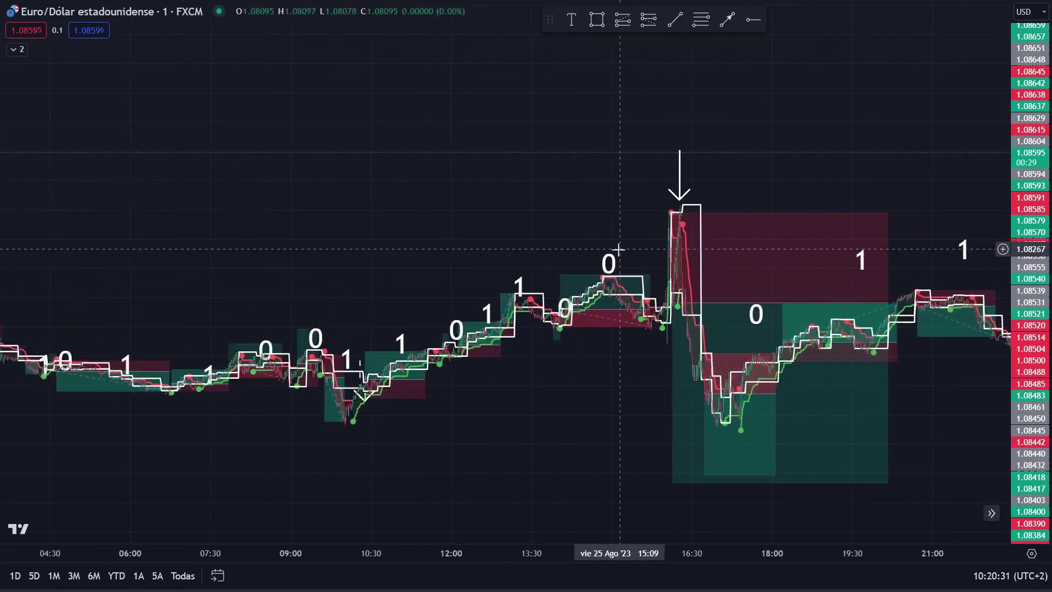
- Delete the extended 16:08 short position from the chart
{"action": "left_click_drag", "start_coordinate": [473, 176], "coordinate": [778, 153]}
{"action": "left_click_drag", "start_coordinate": [1033, 367], "coordinate": [1036, 164]}
{"action": "left_click", "coordinate": [587, 276]}
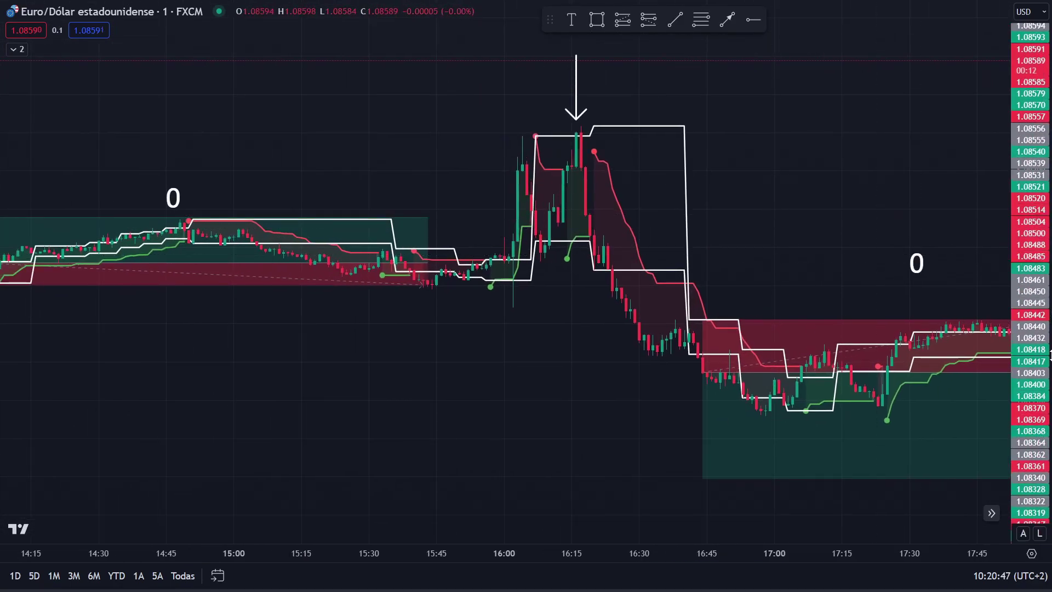
{"action": "left_click_drag", "start_coordinate": [1050, 355], "coordinate": [1041, 227]}
{"action": "left_click_drag", "start_coordinate": [833, 183], "coordinate": [808, 229]}
{"action": "scroll", "coordinate": [808, 229], "scroll_direction": "up", "scroll_amount": 3}
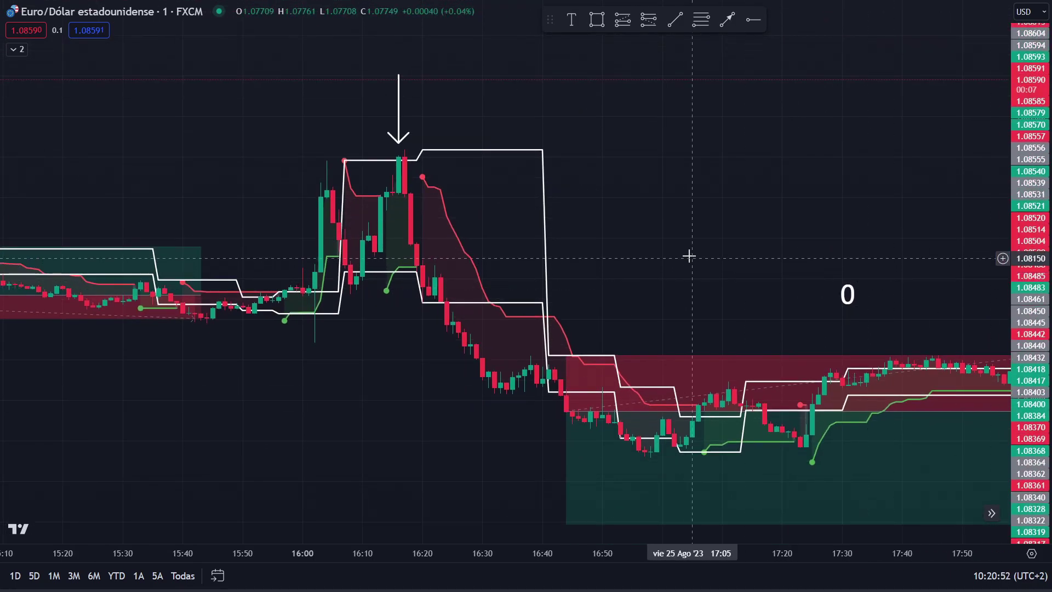
{"action": "left_click_drag", "start_coordinate": [689, 211], "coordinate": [679, 189]}
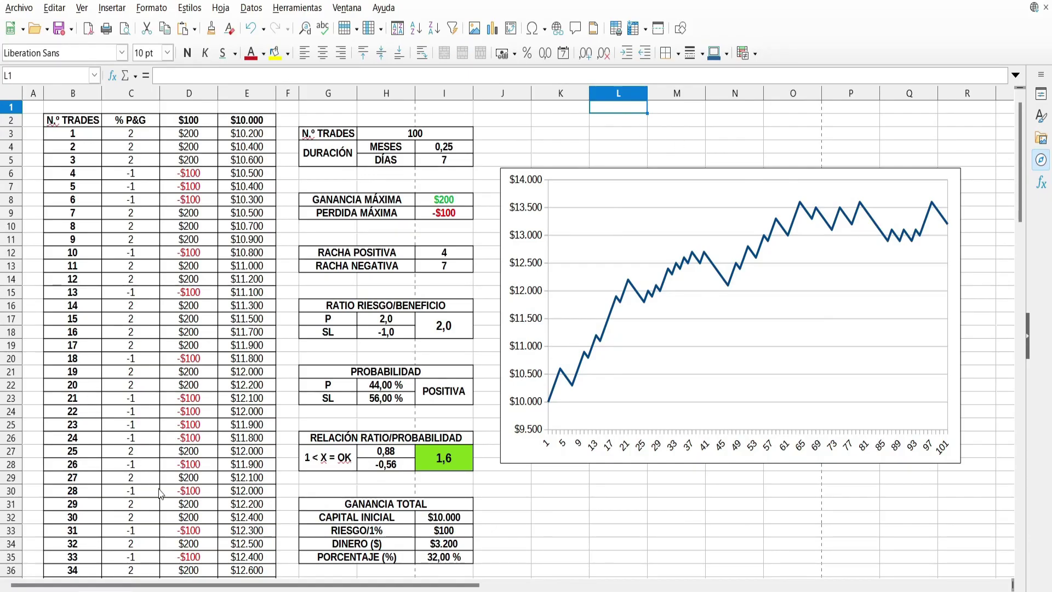
- Review the trade table, duration, winning and losing streaks, maximum gain and probability figures in the LibreOffice Calc backtest sheet
{"action": "scroll", "coordinate": [183, 183], "scroll_direction": "down", "scroll_amount": 20}
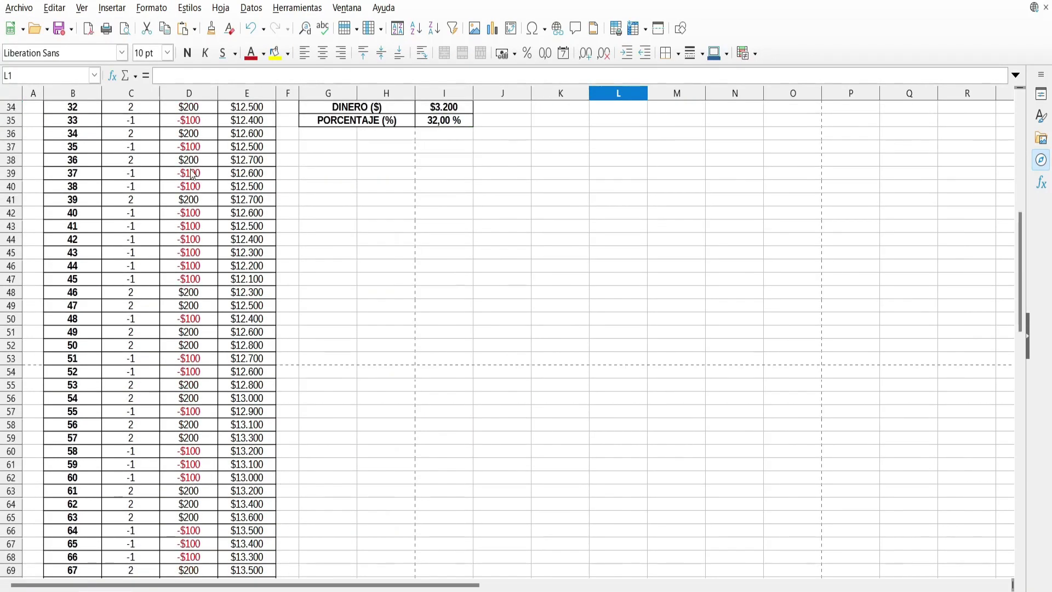
{"action": "scroll", "coordinate": [183, 182], "scroll_direction": "up", "scroll_amount": 20}
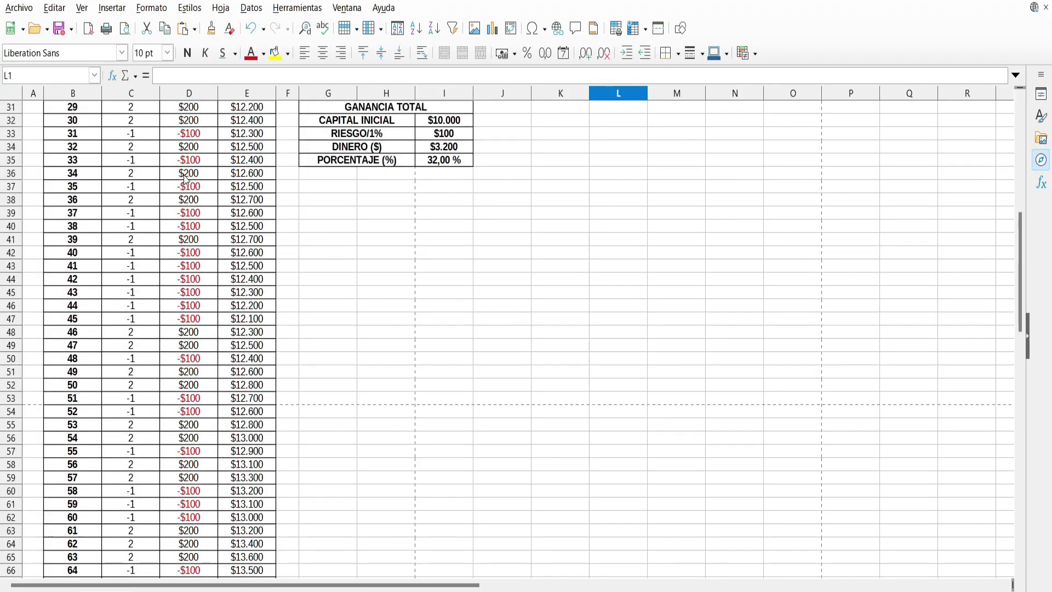
{"action": "left_click", "coordinate": [712, 122]}
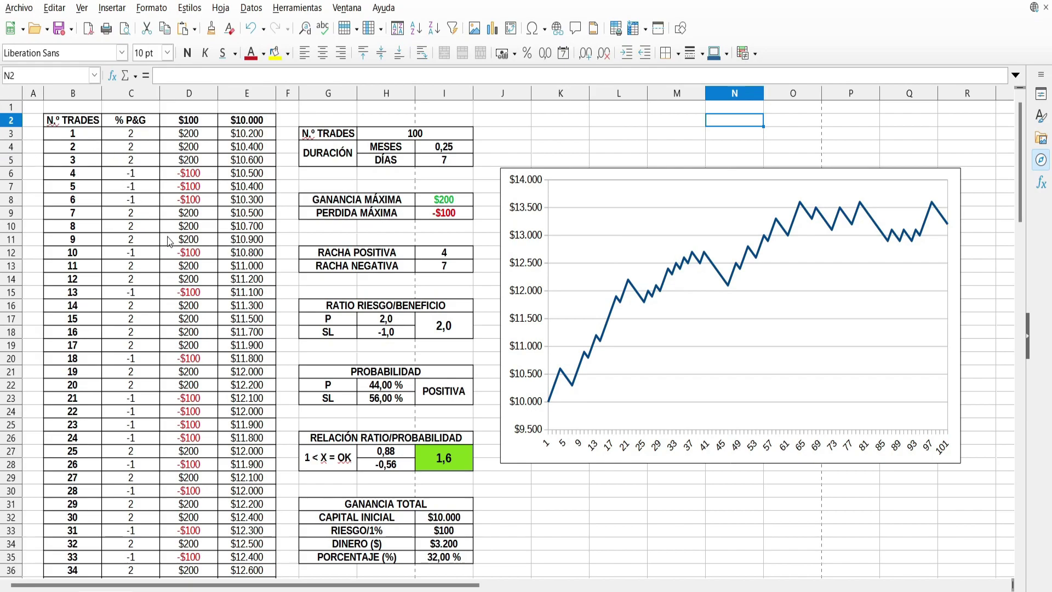
{"action": "left_click", "coordinate": [93, 125]}
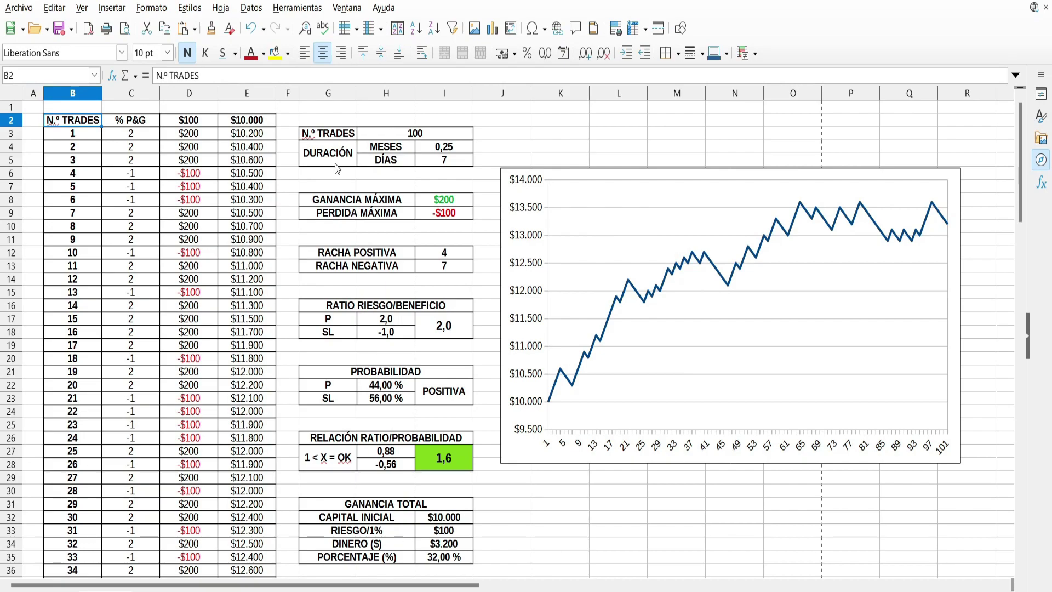
{"action": "left_click", "coordinate": [435, 164]}
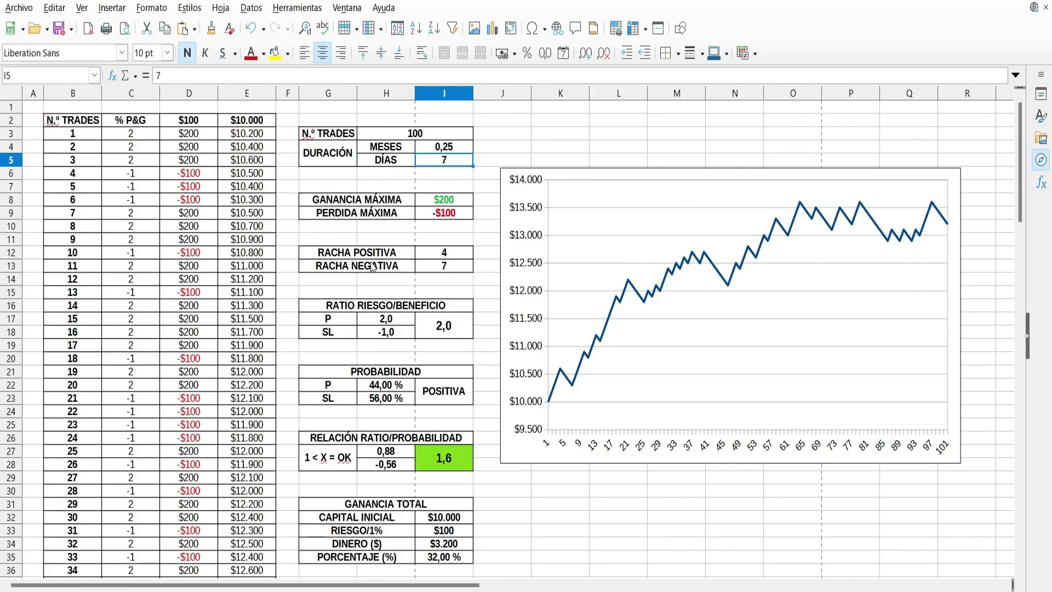
{"action": "left_click", "coordinate": [450, 255]}
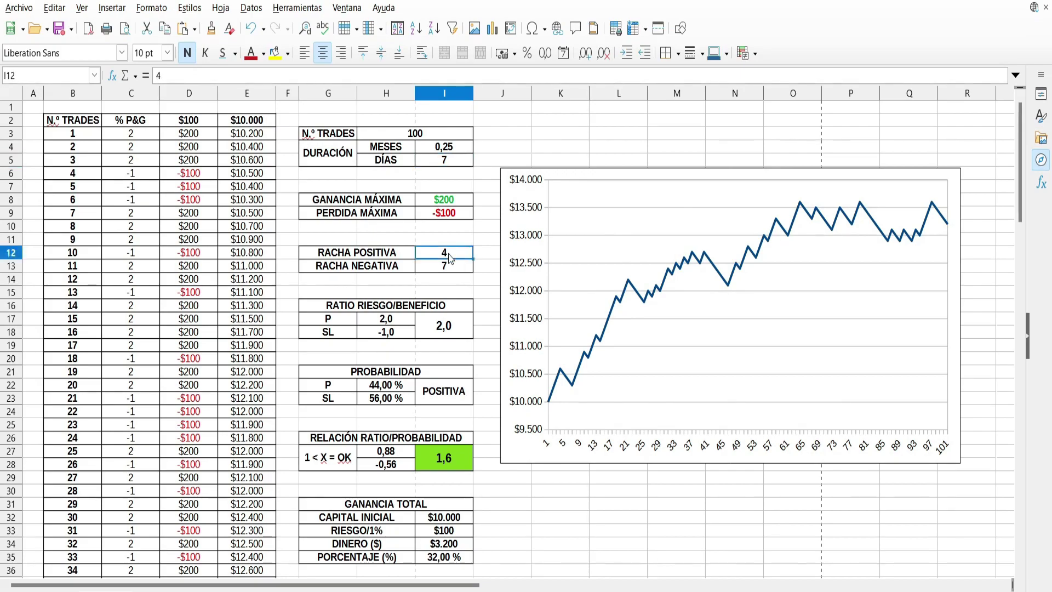
{"action": "left_click", "coordinate": [439, 267]}
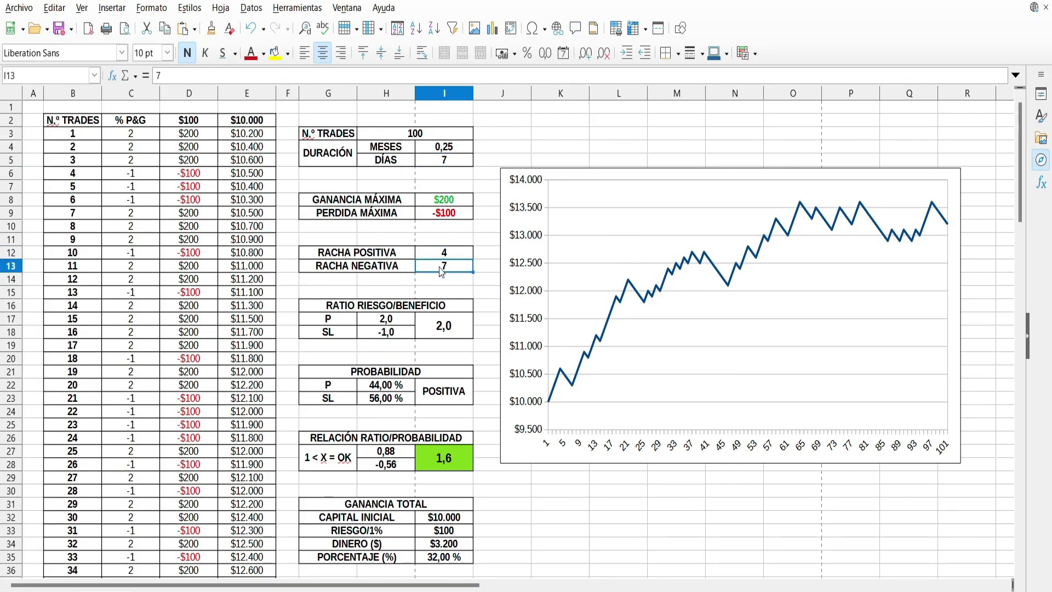
{"action": "left_click", "coordinate": [443, 199]}
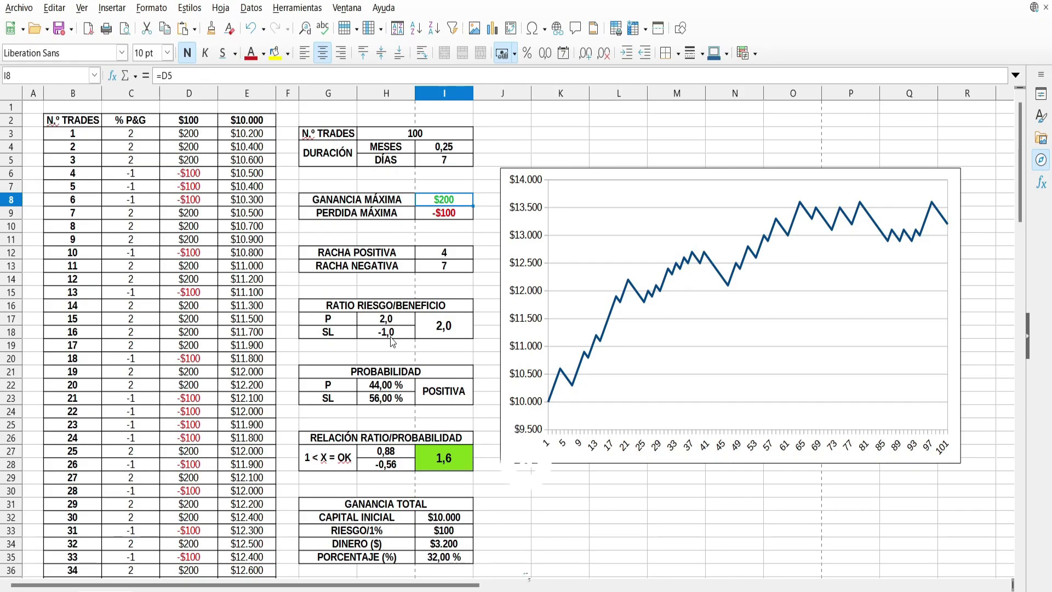
{"action": "left_click", "coordinate": [437, 270]}
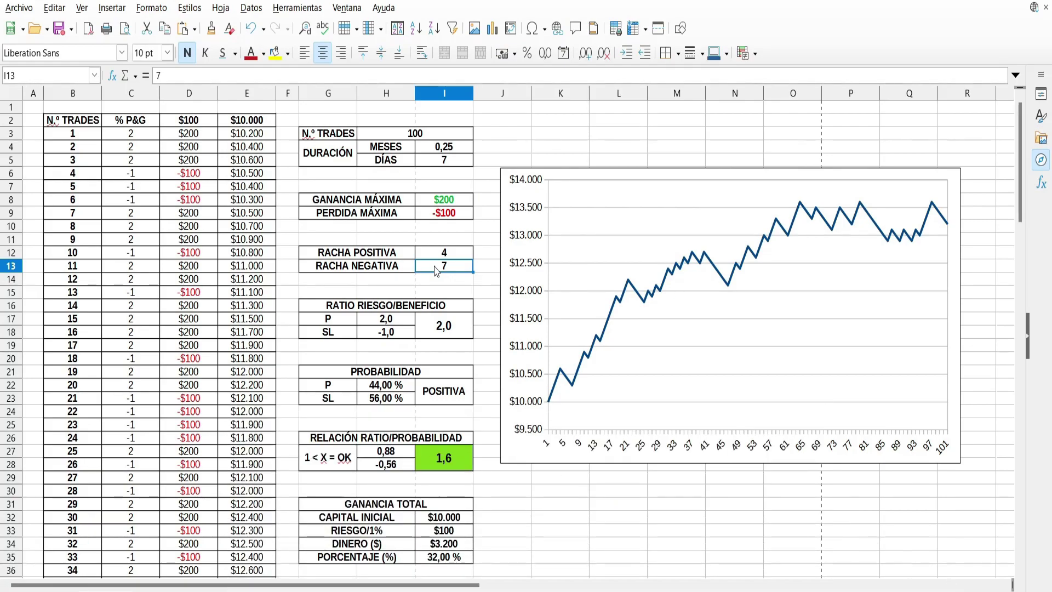
{"action": "left_click", "coordinate": [390, 376]}
{"action": "left_click", "coordinate": [393, 388]}
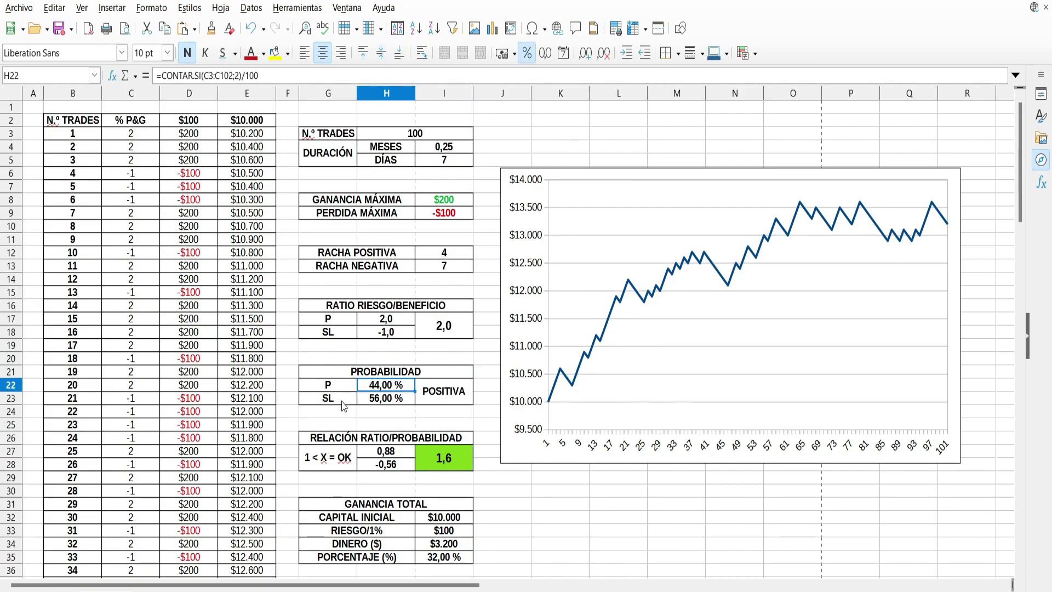
- Change the verdict in merged cell I22:I23 of the PROBABILIDAD block to NEGATIVA
{"action": "scroll", "coordinate": [361, 412], "scroll_direction": "down", "scroll_amount": 1}
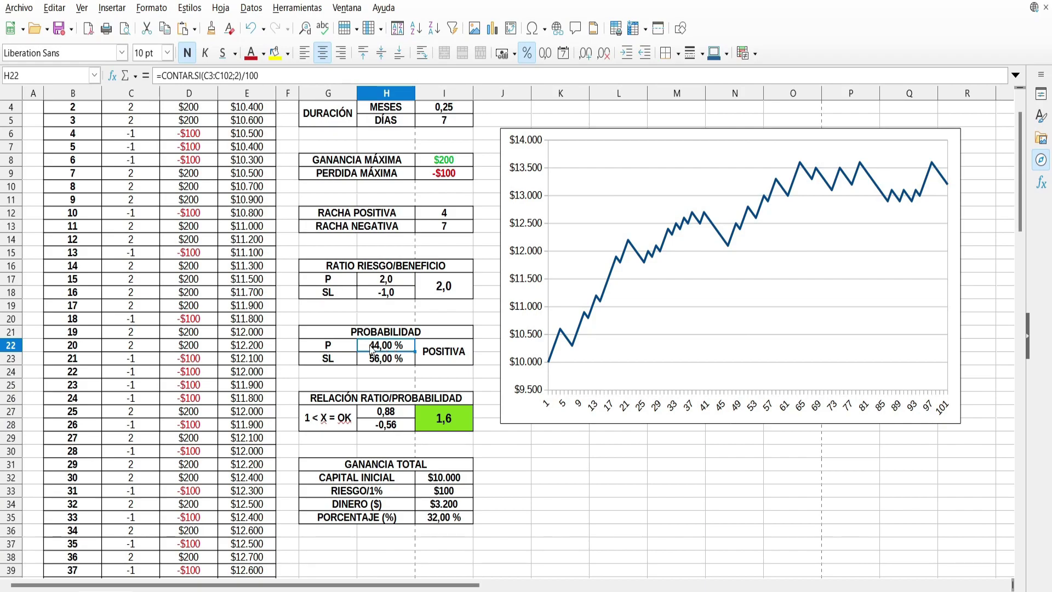
{"action": "double_click", "coordinate": [462, 346]}
{"action": "left_click_drag", "start_coordinate": [465, 345], "coordinate": [387, 346]}
{"action": "type", "text": "NEGATIVA"}
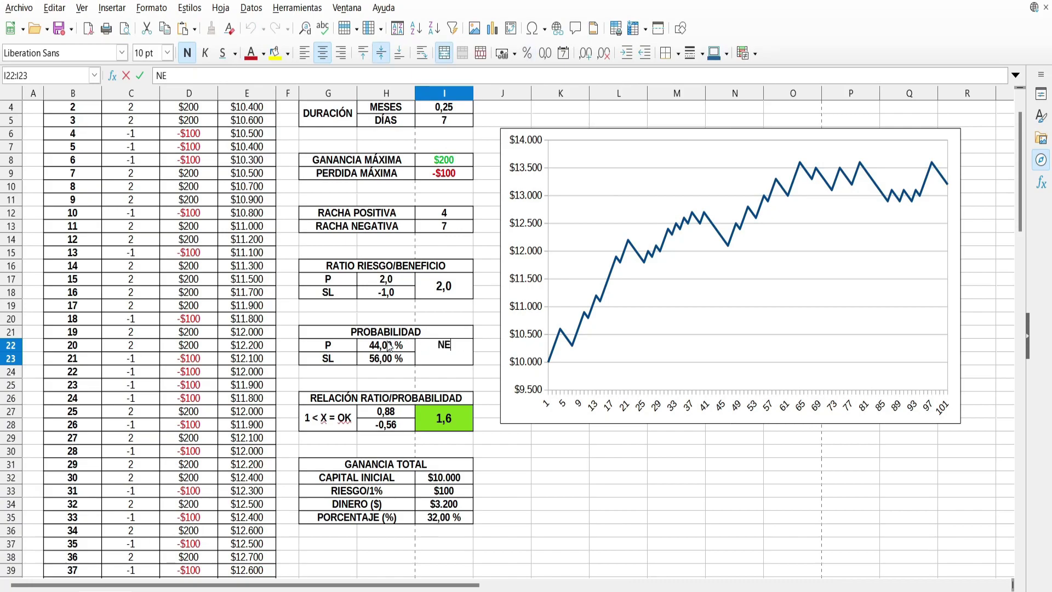
{"action": "left_click", "coordinate": [560, 465]}
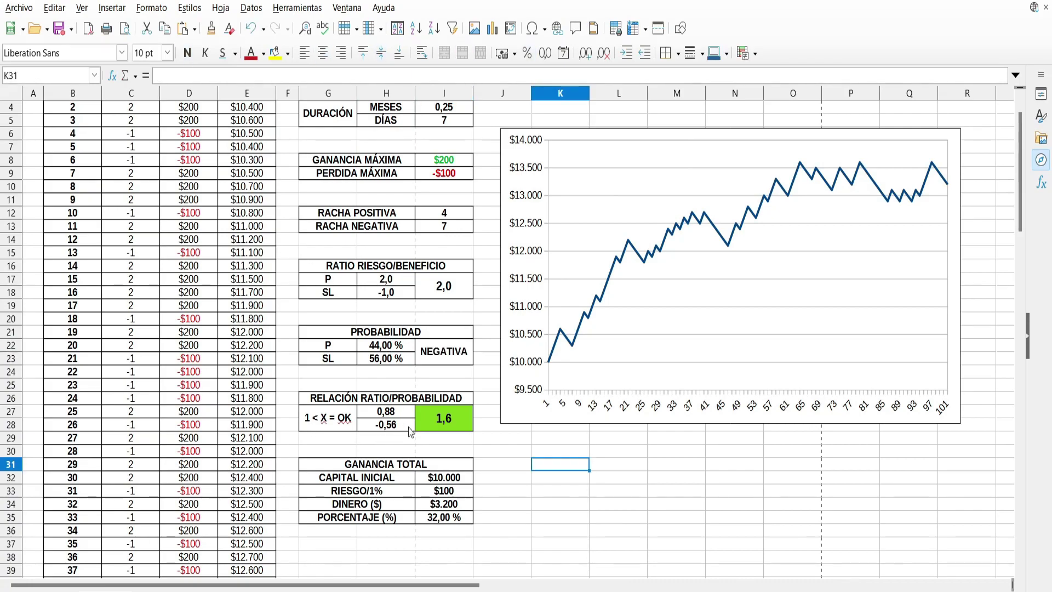
- Examine the RELACIÓN RATIO/PROBABILIDAD result and its formula in merged cell I27:I28
{"action": "left_click", "coordinate": [436, 426]}
{"action": "left_click", "coordinate": [539, 463]}
{"action": "left_click", "coordinate": [439, 423]}
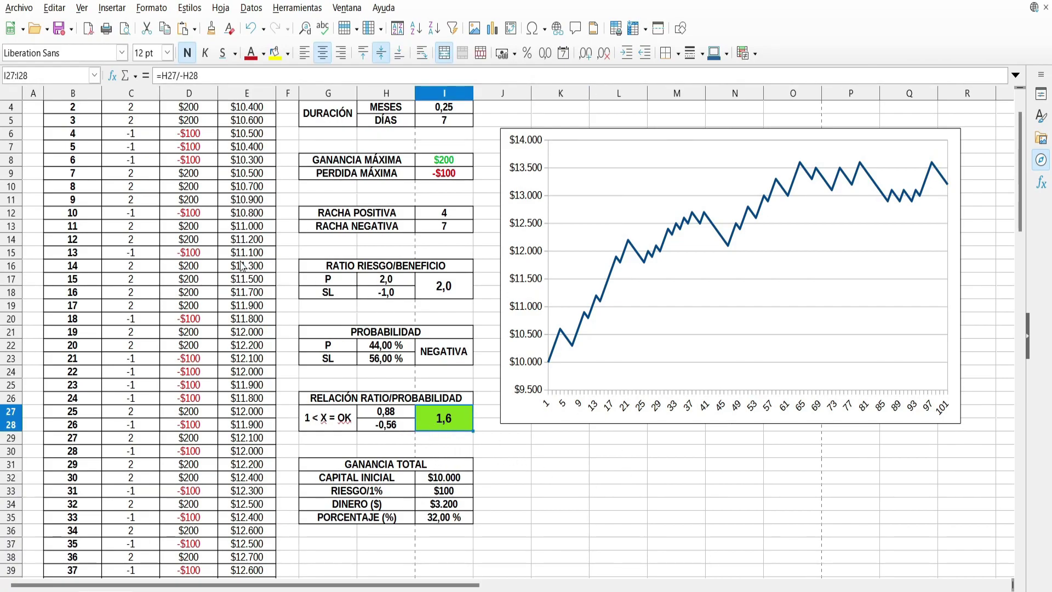
{"action": "scroll", "coordinate": [84, 313], "scroll_direction": "up", "scroll_amount": 1}
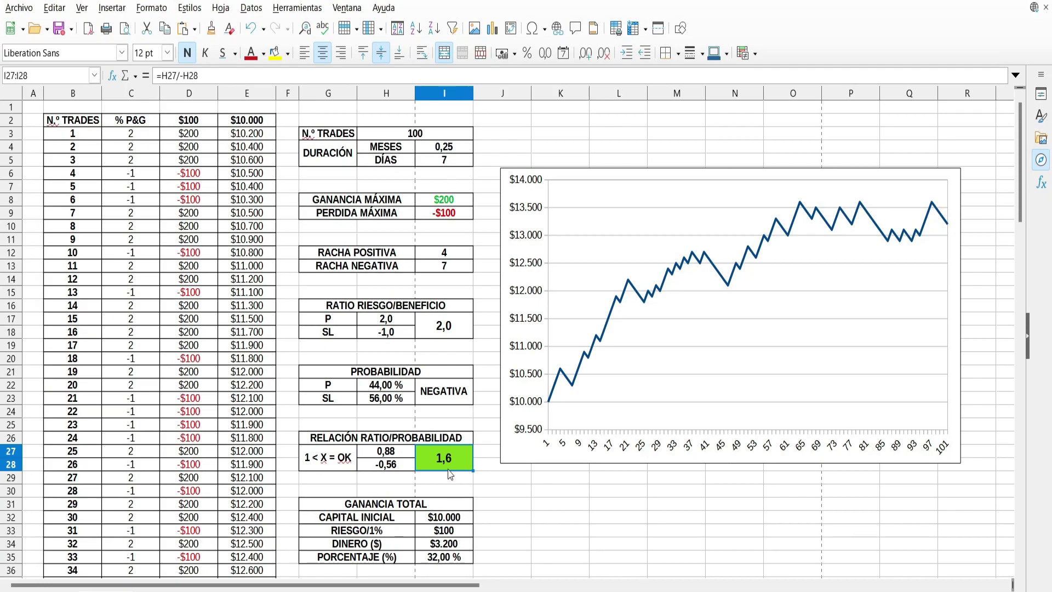
{"action": "left_click", "coordinate": [449, 490]}
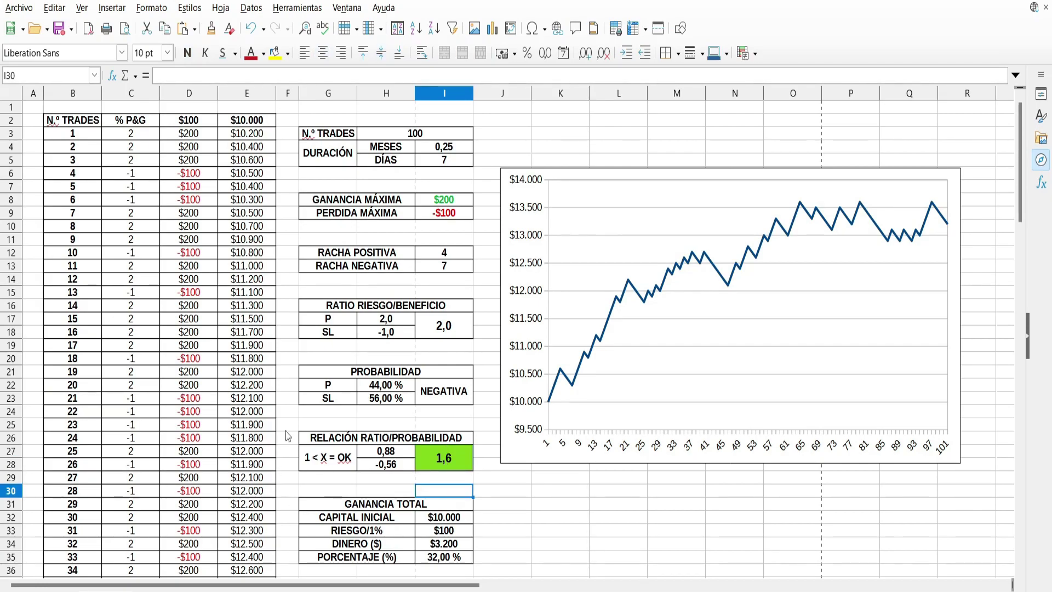
{"action": "left_click", "coordinate": [431, 463]}
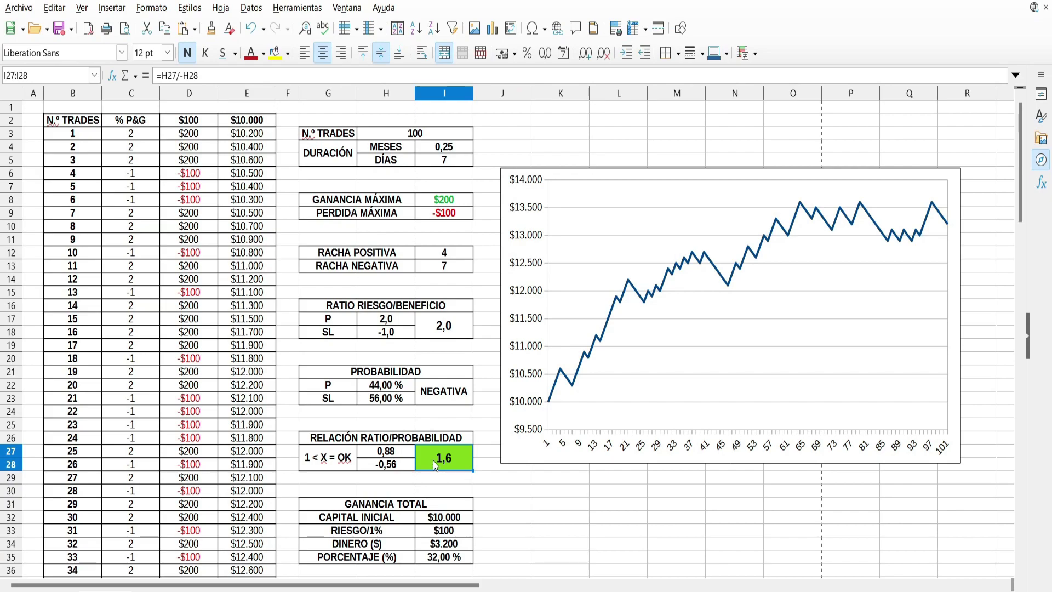
{"action": "left_click", "coordinate": [443, 476]}
{"action": "left_click", "coordinate": [446, 466]}
- Examine the initial capital, risk and percentage in the GANANCIA TOTAL block together with the duration in days
{"action": "left_click", "coordinate": [429, 521]}
{"action": "scroll", "coordinate": [430, 543], "scroll_direction": "down", "scroll_amount": 1}
{"action": "scroll", "coordinate": [445, 485], "scroll_direction": "up", "scroll_amount": 1}
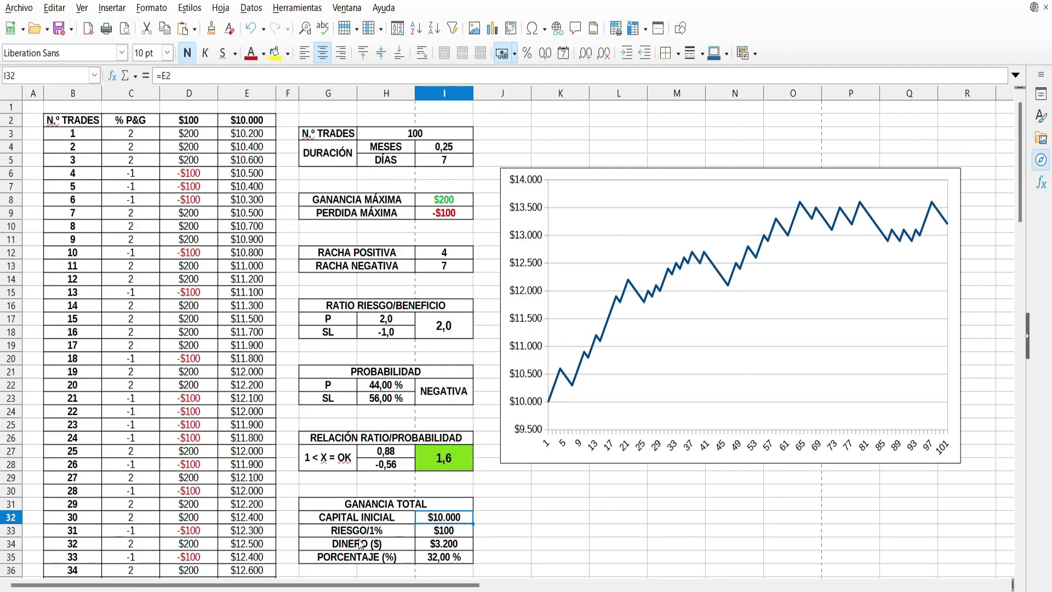
{"action": "left_click", "coordinate": [455, 533]}
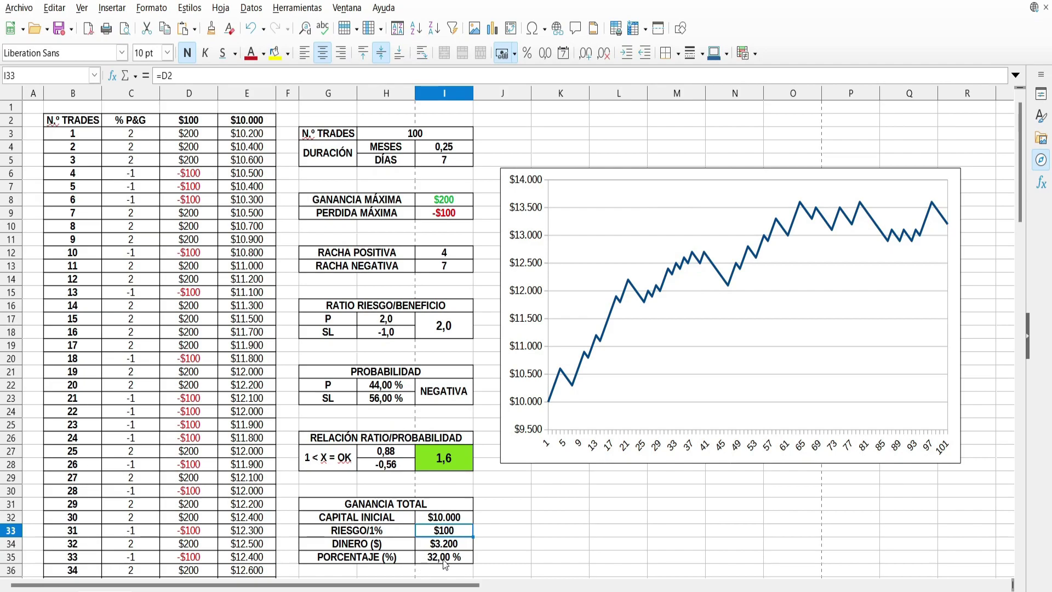
{"action": "left_click", "coordinate": [437, 159]}
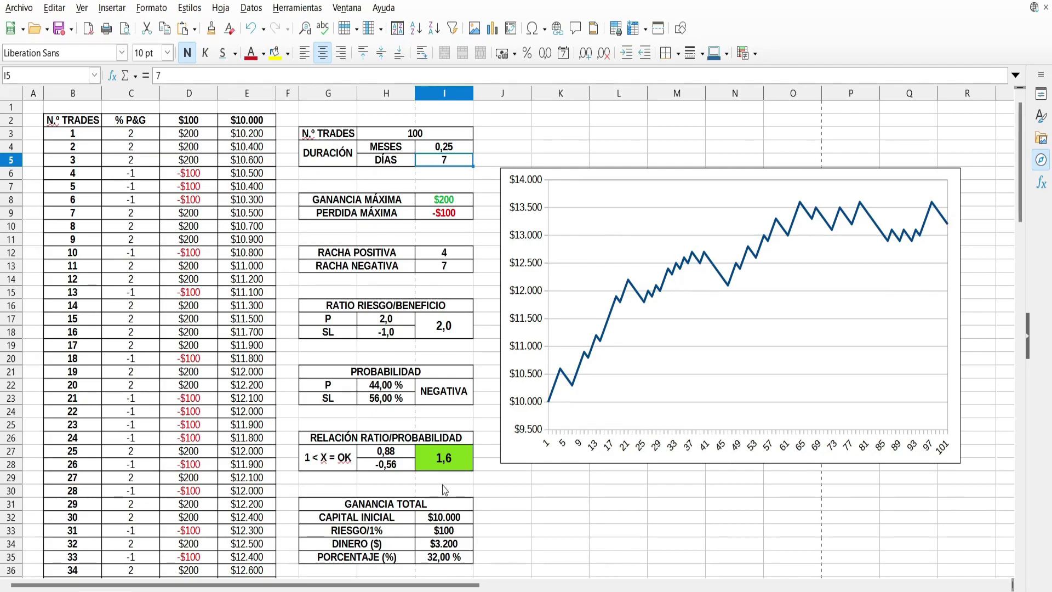
{"action": "left_click", "coordinate": [444, 560]}
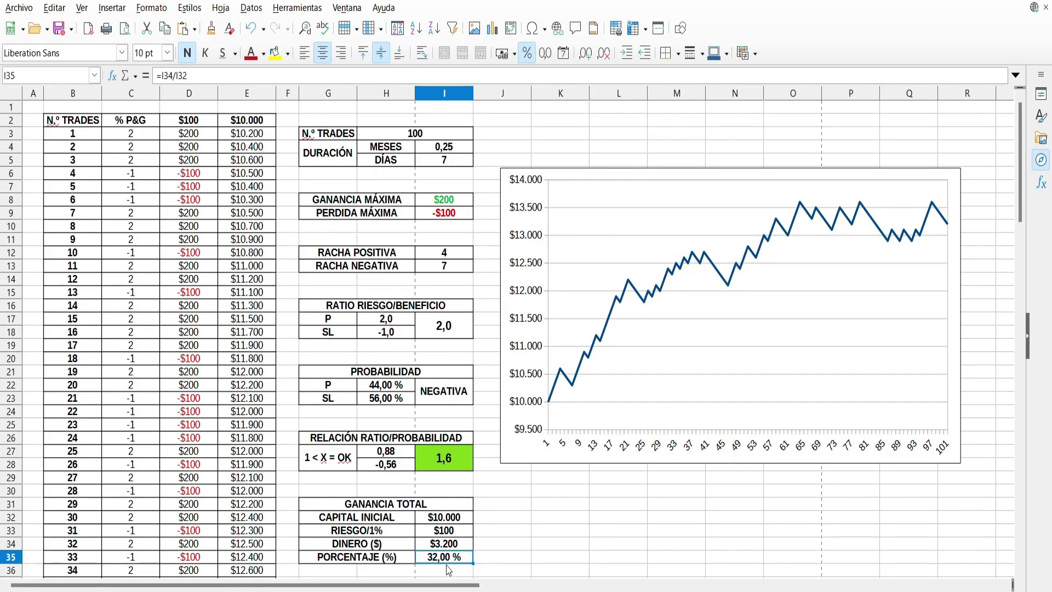
- Subtract an amount from the =E103 formula in the DINERO ($) cell I34 so that it gives $2.900
{"action": "scroll", "coordinate": [485, 463], "scroll_direction": "down", "scroll_amount": 3}
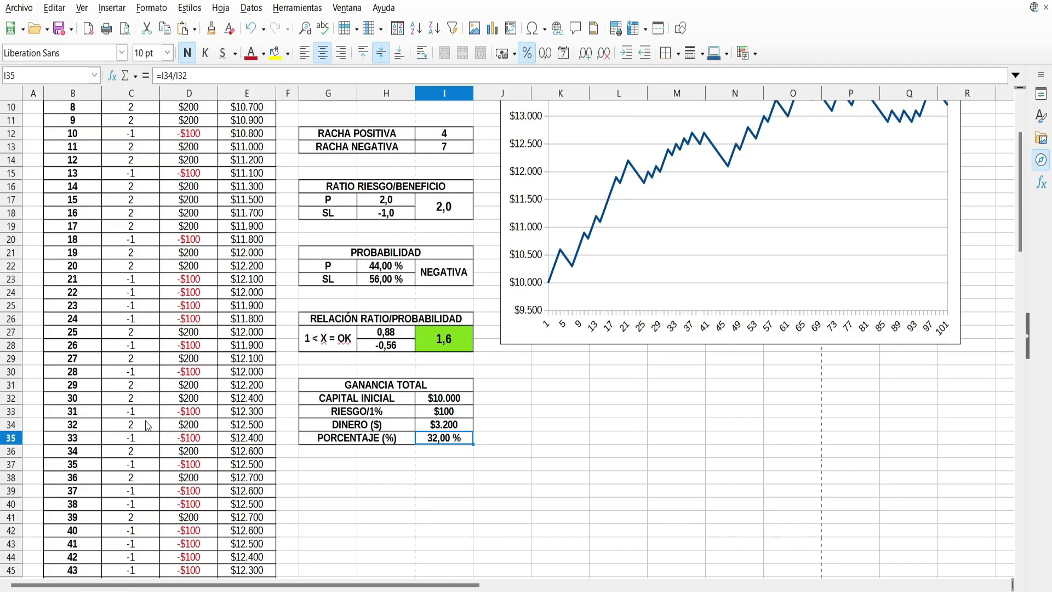
{"action": "double_click", "coordinate": [460, 424]}
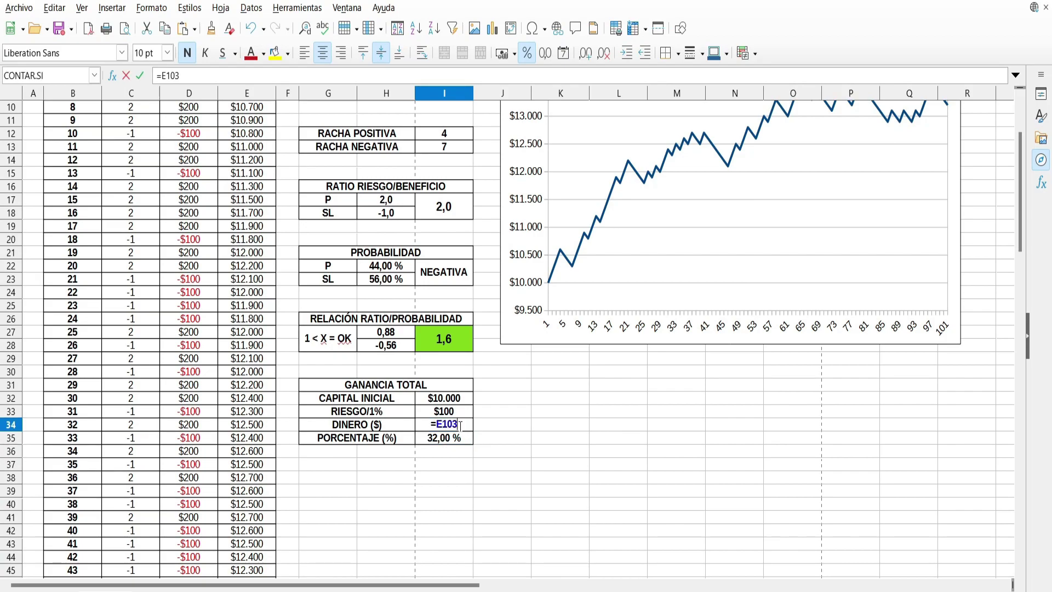
{"action": "type", "text": "-32"}
{"action": "key", "text": "Return"}
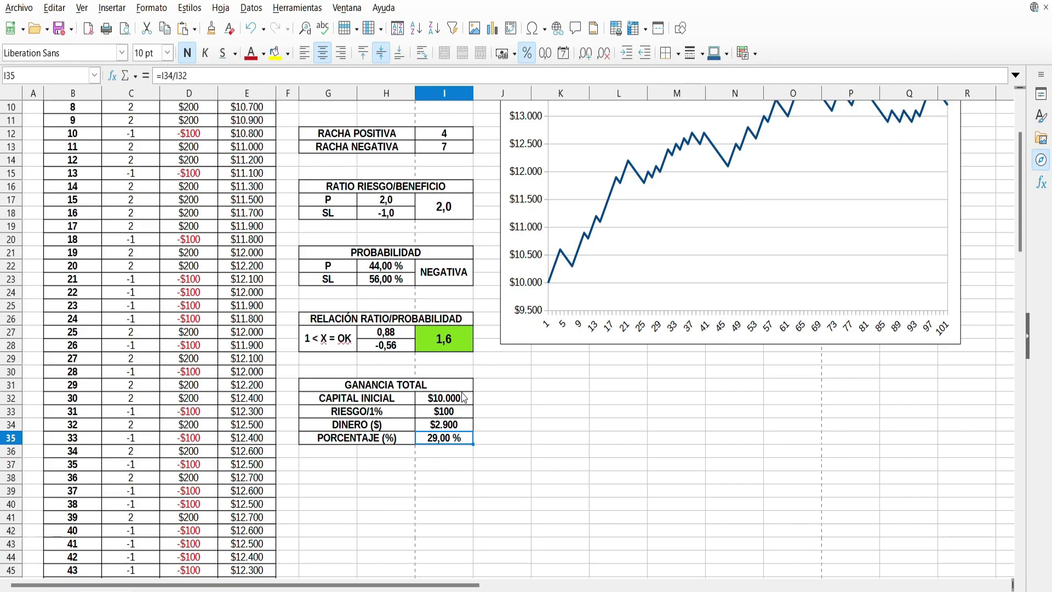
{"action": "left_click", "coordinate": [459, 427]}
{"action": "left_click", "coordinate": [460, 415]}
{"action": "left_click", "coordinate": [464, 402]}
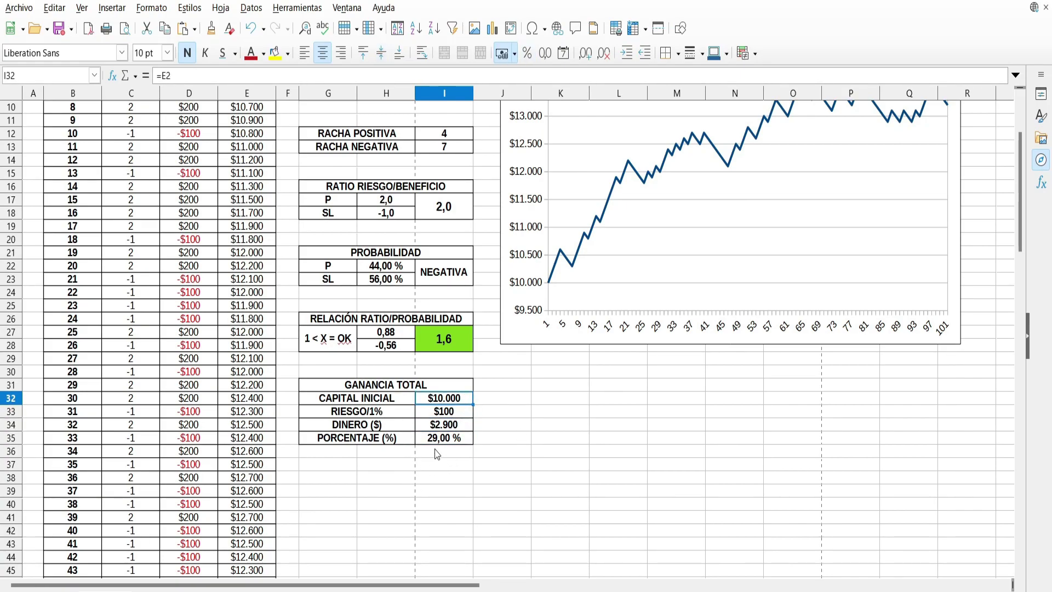
- Examine the DINERO ($) formula in I34 and the RELACIÓN RATIO/PROBABILIDAD formula in I27:I28 alongside the other statistics blocks
{"action": "scroll", "coordinate": [432, 459], "scroll_direction": "up", "scroll_amount": 3}
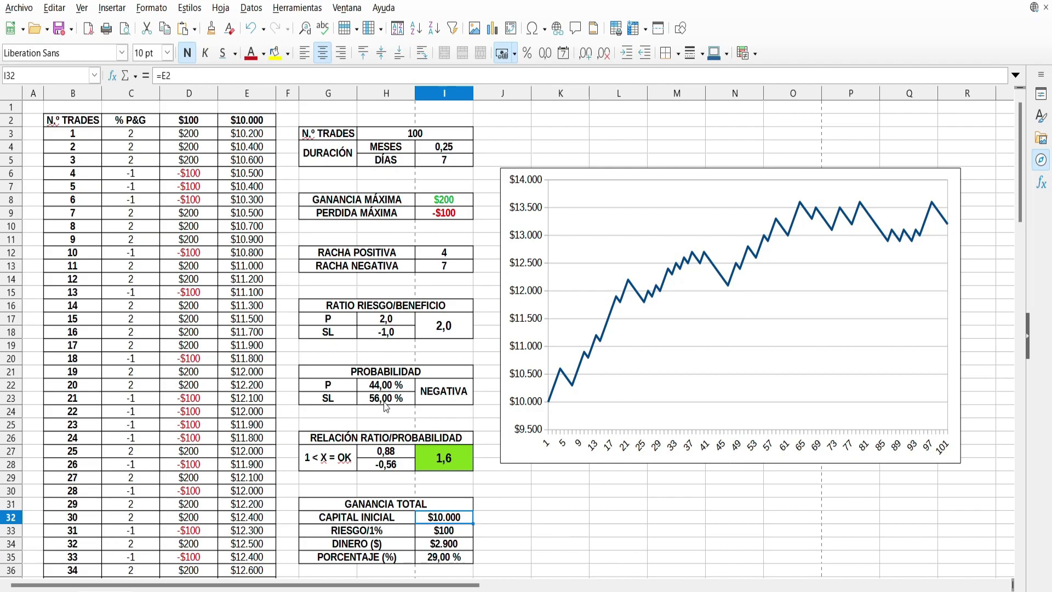
{"action": "scroll", "coordinate": [466, 449], "scroll_direction": "down", "scroll_amount": 1}
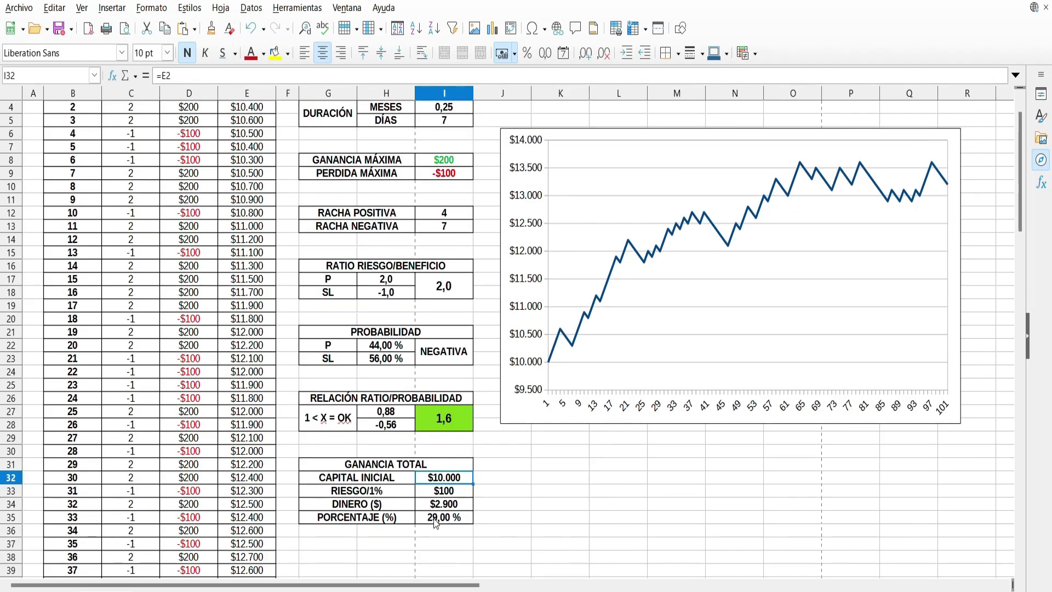
{"action": "scroll", "coordinate": [474, 528], "scroll_direction": "up", "scroll_amount": 1}
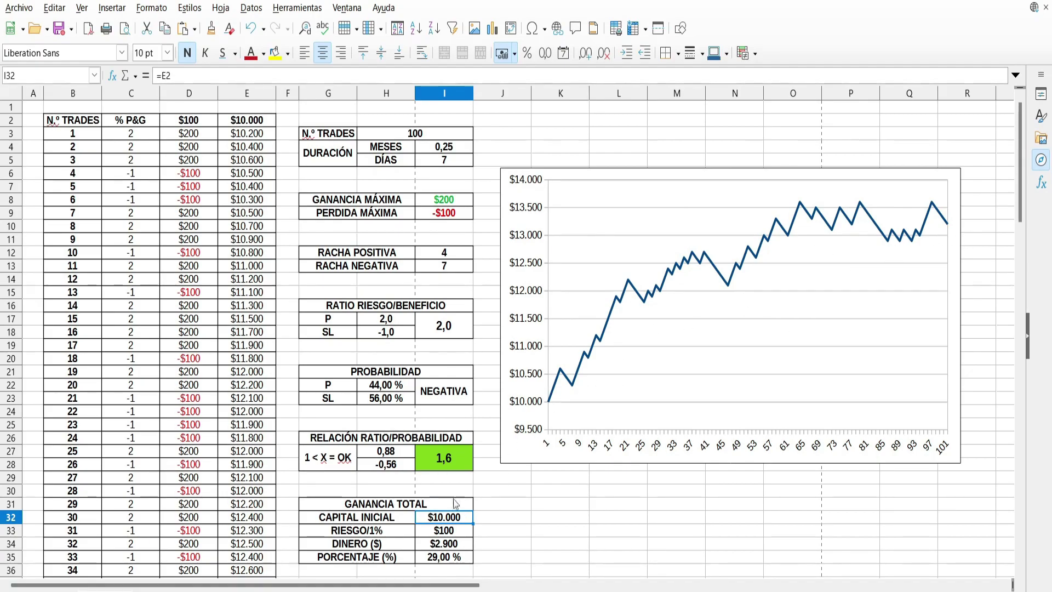
{"action": "left_click", "coordinate": [452, 544]}
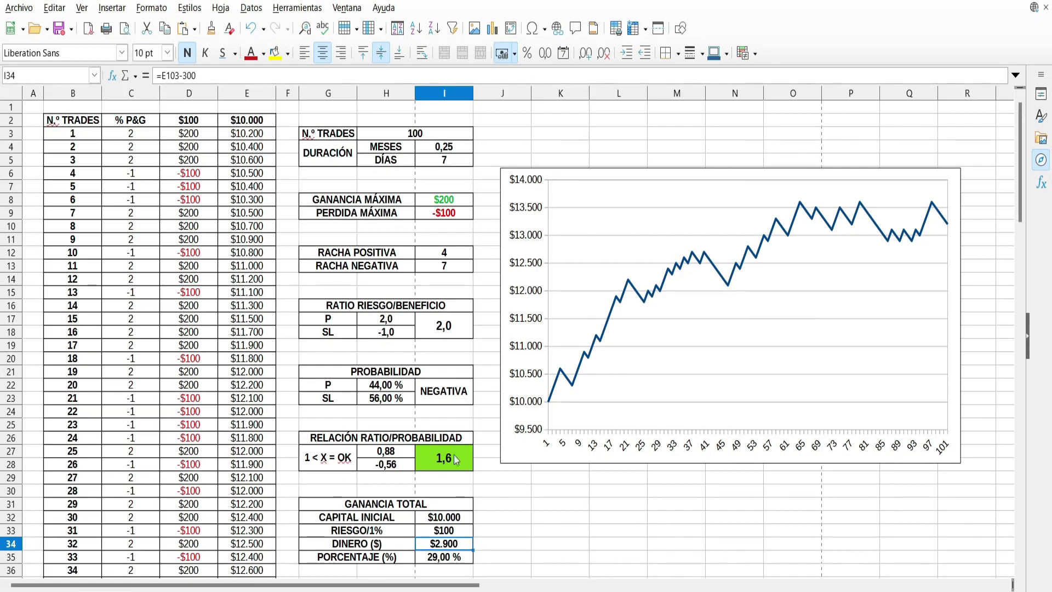
{"action": "left_click", "coordinate": [645, 507]}
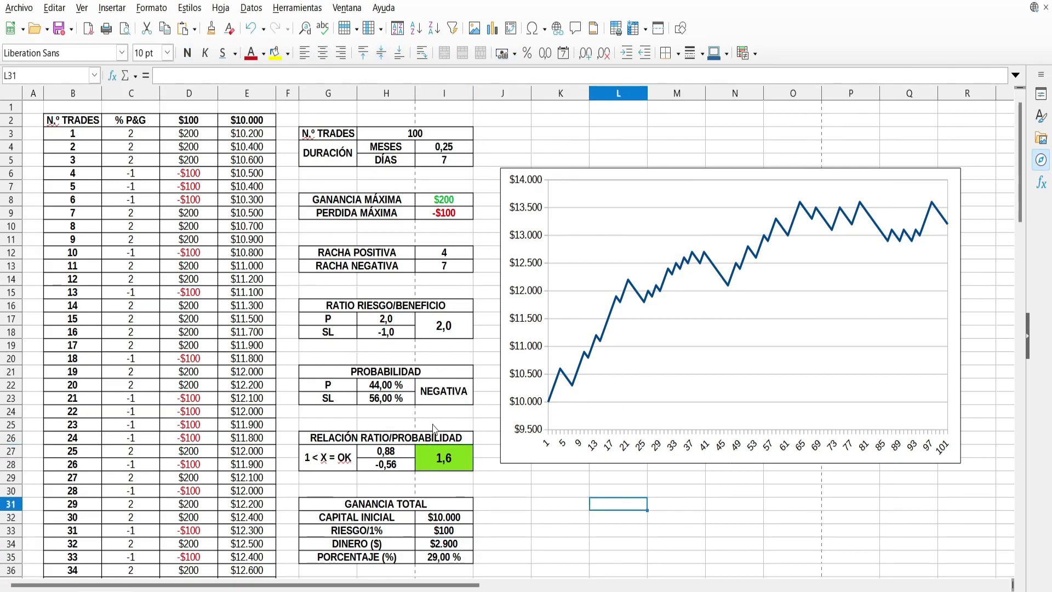
{"action": "left_click", "coordinate": [433, 451]}
{"action": "scroll", "coordinate": [731, 283], "scroll_direction": "down", "scroll_amount": 2}
{"action": "scroll", "coordinate": [513, 186], "scroll_direction": "up", "scroll_amount": 2}
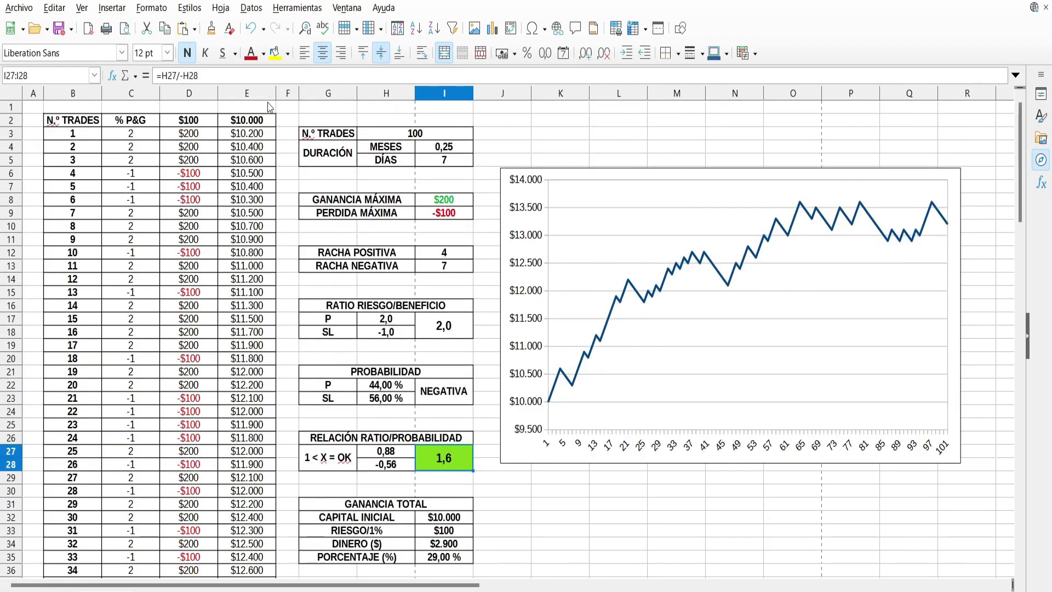
- Examine the longest losing streak, trades 79 to 85 in rows 81 to 87, and compare it with the equity chart
{"action": "scroll", "coordinate": [214, 198], "scroll_direction": "down", "scroll_amount": 17}
{"action": "scroll", "coordinate": [214, 254], "scroll_direction": "down", "scroll_amount": 6}
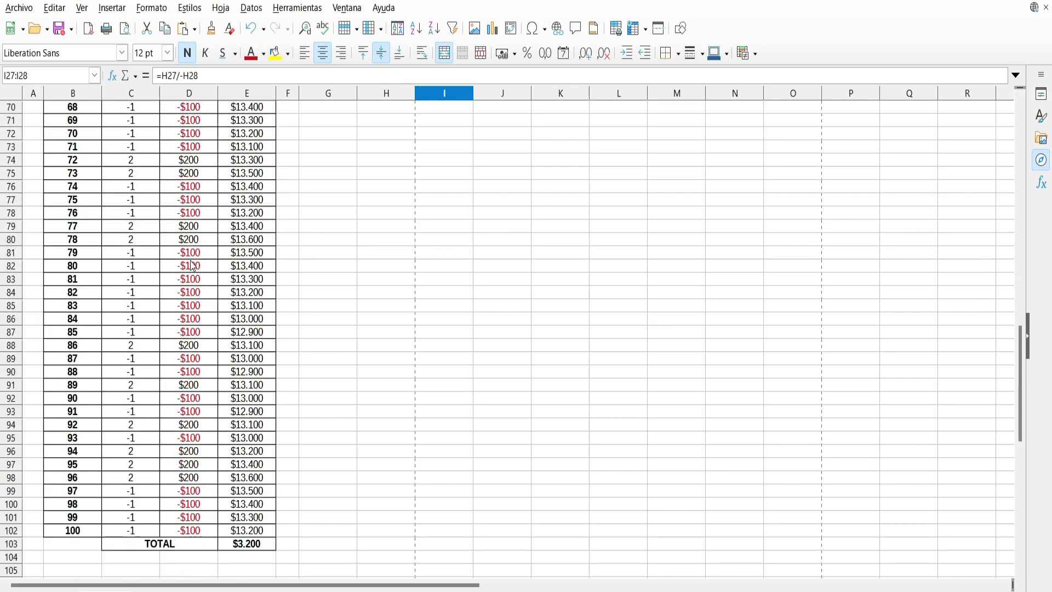
{"action": "scroll", "coordinate": [198, 193], "scroll_direction": "up", "scroll_amount": 2}
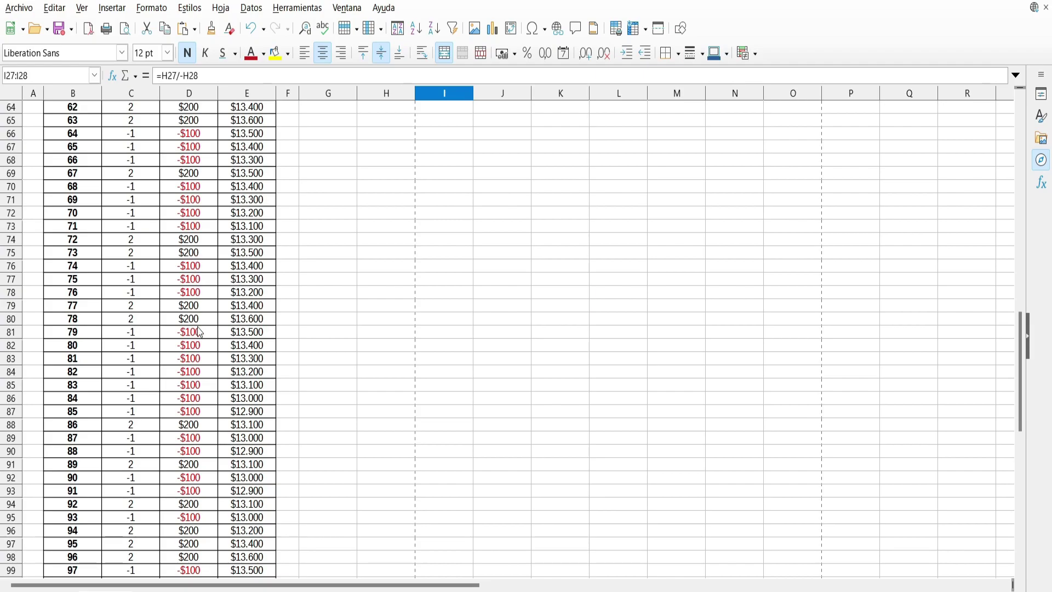
{"action": "left_click", "coordinate": [190, 411]}
{"action": "left_click", "coordinate": [213, 332]}
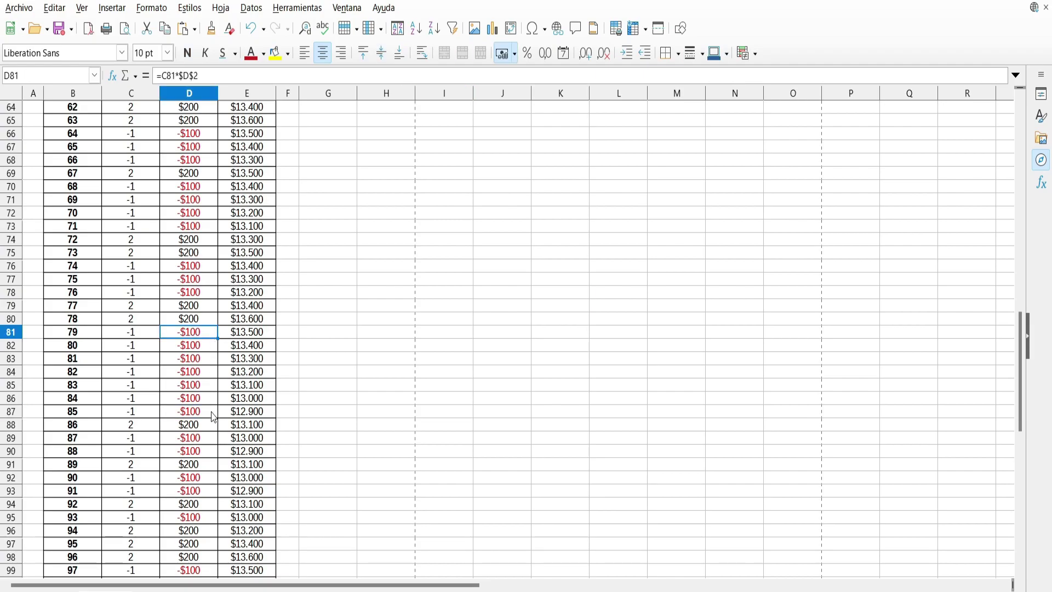
{"action": "left_click", "coordinate": [202, 430]}
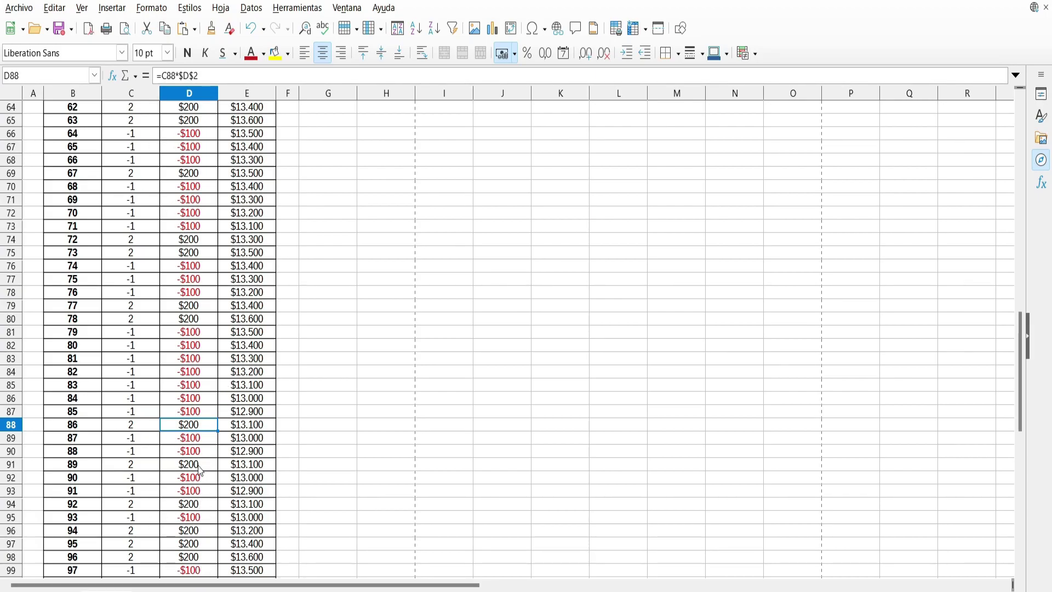
{"action": "scroll", "coordinate": [606, 402], "scroll_direction": "up", "scroll_amount": 20}
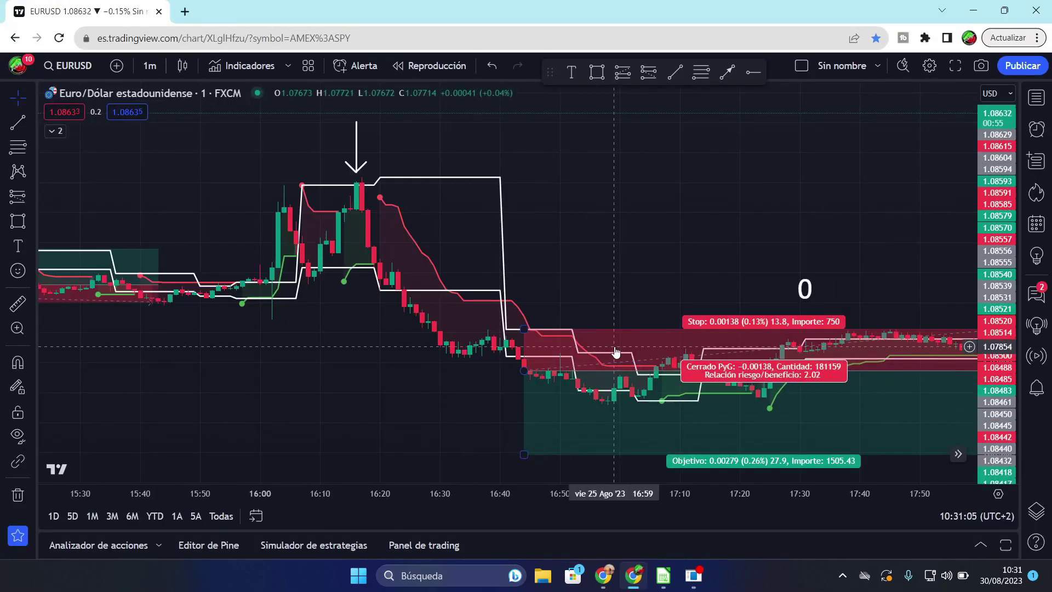
- Switch to TradingView and examine the marked trades on the 1-minute EURUSD chart back from 25 to 23 August 2023
{"action": "scroll", "coordinate": [620, 348], "scroll_direction": "down", "scroll_amount": 5}
{"action": "scroll", "coordinate": [694, 386], "scroll_direction": "down", "scroll_amount": 5}
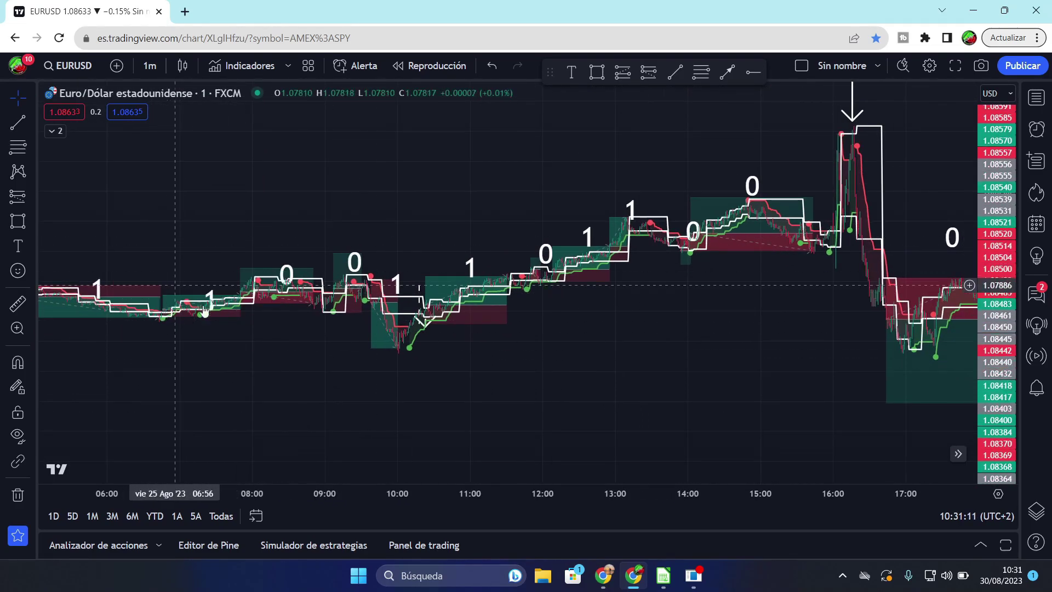
{"action": "scroll", "coordinate": [356, 395], "scroll_direction": "down", "scroll_amount": 3}
{"action": "left_click_drag", "start_coordinate": [412, 394], "coordinate": [567, 395]}
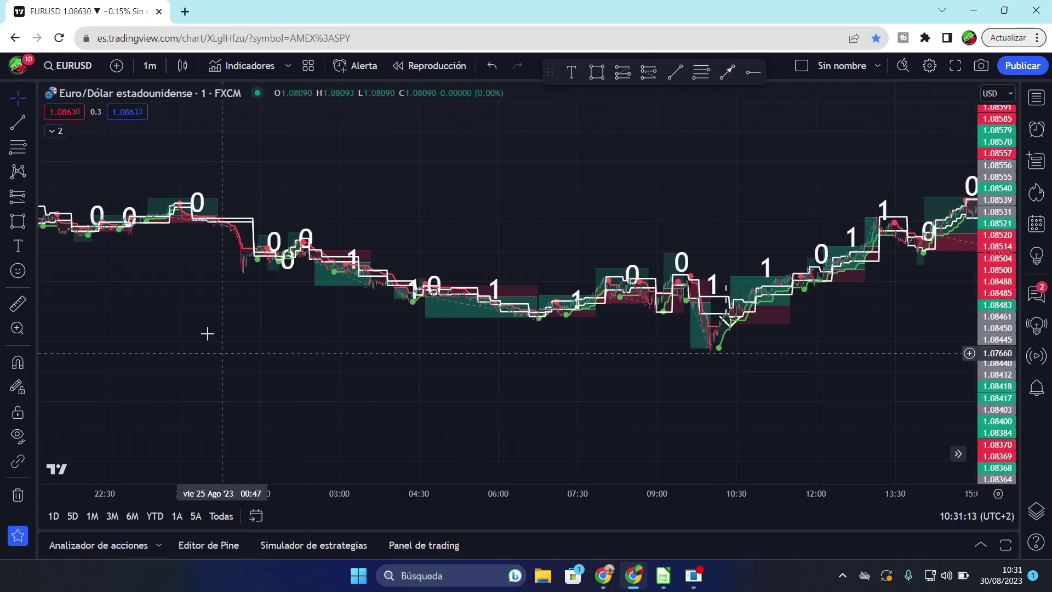
{"action": "left_click_drag", "start_coordinate": [420, 388], "coordinate": [540, 397]}
{"action": "scroll", "coordinate": [539, 397], "scroll_direction": "down", "scroll_amount": 4}
{"action": "left_click_drag", "start_coordinate": [411, 354], "coordinate": [564, 378]}
{"action": "left_click_drag", "start_coordinate": [432, 331], "coordinate": [569, 386]}
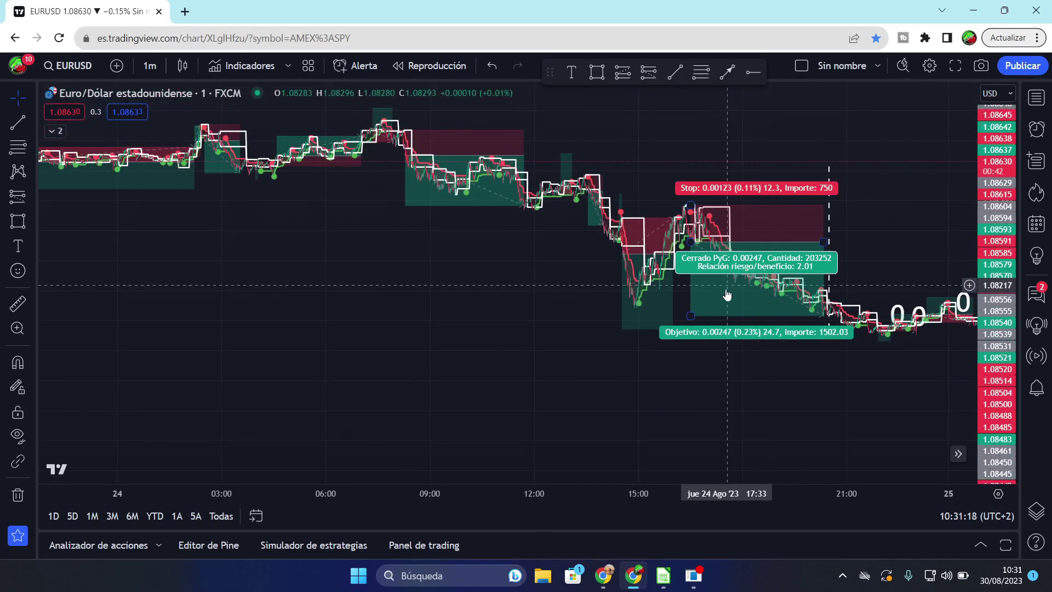
{"action": "scroll", "coordinate": [606, 390], "scroll_direction": "down", "scroll_amount": 5}
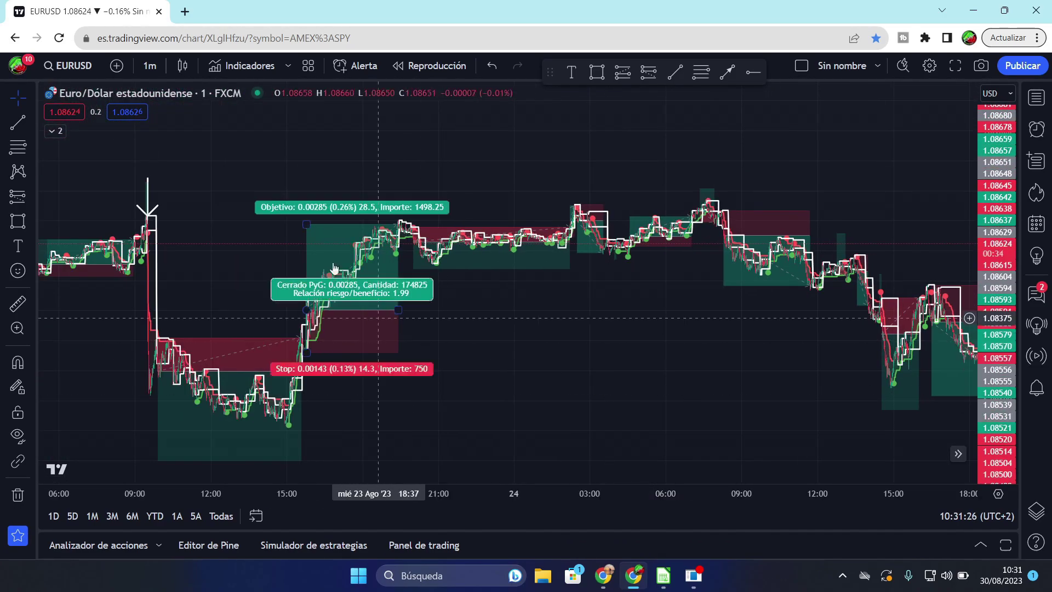
{"action": "left_click_drag", "start_coordinate": [644, 327], "coordinate": [284, 301]}
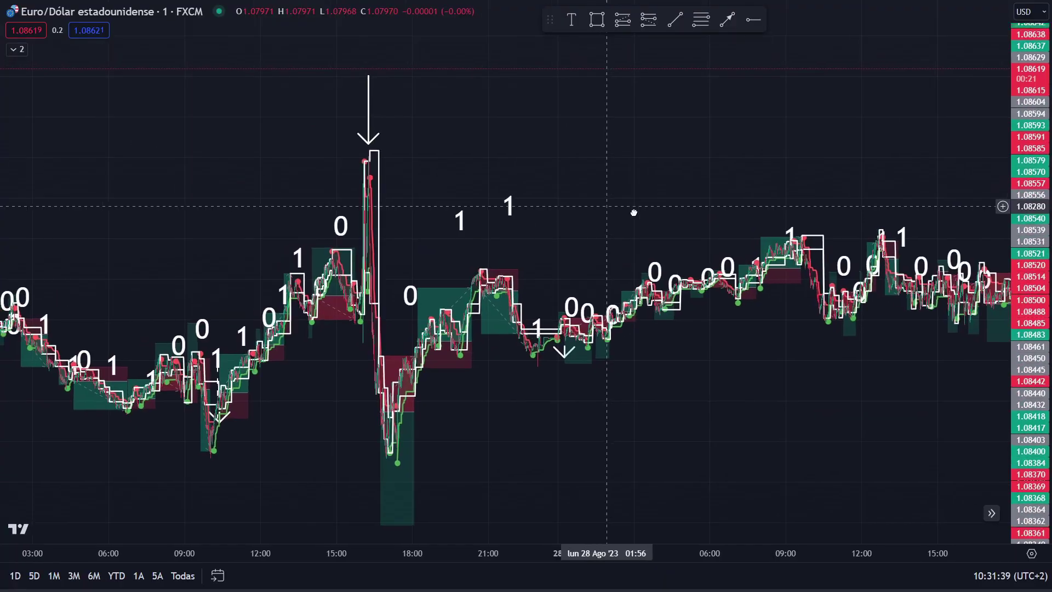
{"action": "left_click_drag", "start_coordinate": [633, 213], "coordinate": [678, 202]}
{"action": "left_click_drag", "start_coordinate": [1030, 136], "coordinate": [1029, 194]}
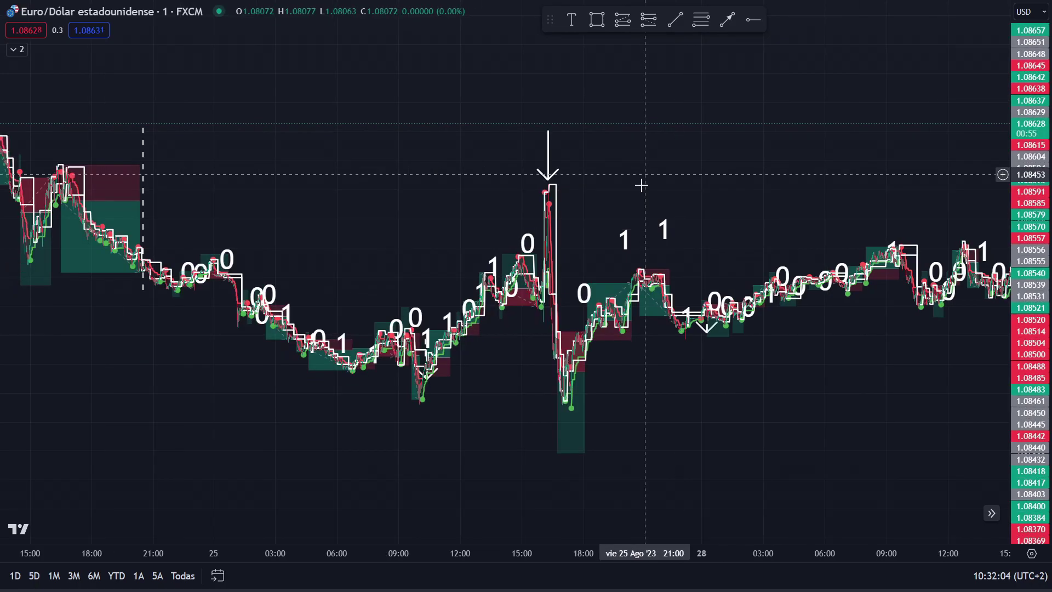
- Trace the position boxes on the full-screen chart back to the earliest trades before 22 August, returning towards 23 August
{"action": "left_click_drag", "start_coordinate": [350, 205], "coordinate": [479, 329]}
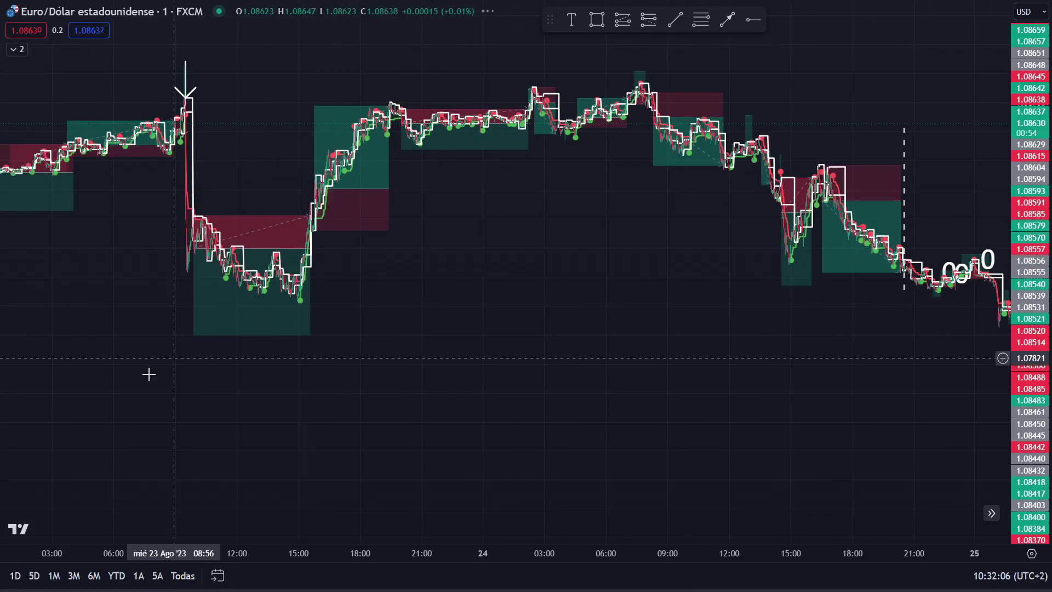
{"action": "left_click_drag", "start_coordinate": [159, 367], "coordinate": [695, 519]}
{"action": "left_click_drag", "start_coordinate": [550, 378], "coordinate": [965, 542]}
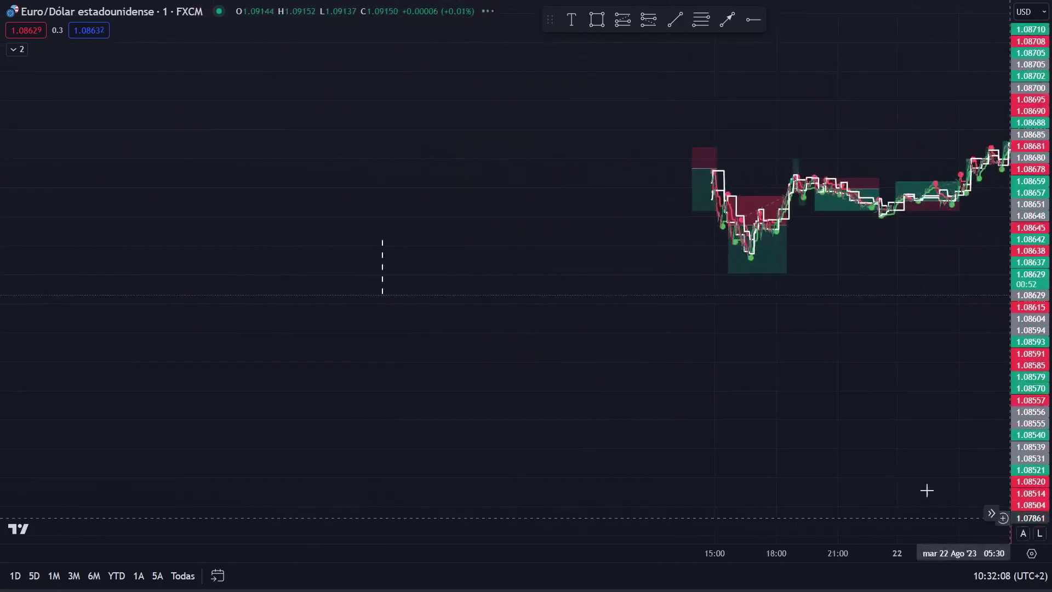
{"action": "left_click_drag", "start_coordinate": [878, 398], "coordinate": [639, 383]}
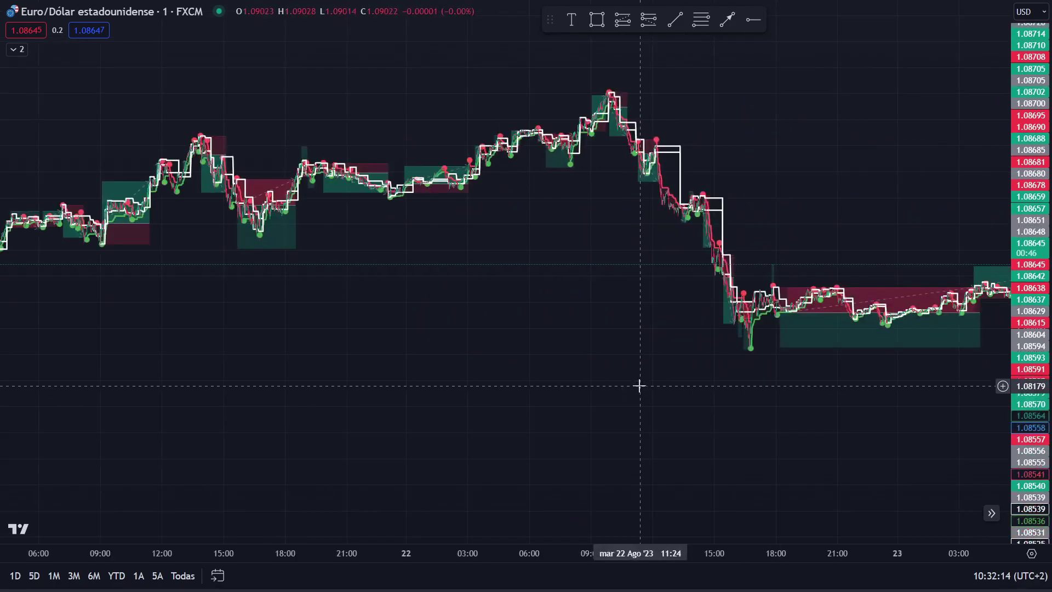
{"action": "left_click_drag", "start_coordinate": [893, 264], "coordinate": [669, 270]}
- Leave the full-screen chart view and set the EURUSD chart's interval to 30 minutes
{"action": "key", "text": "Escape"}
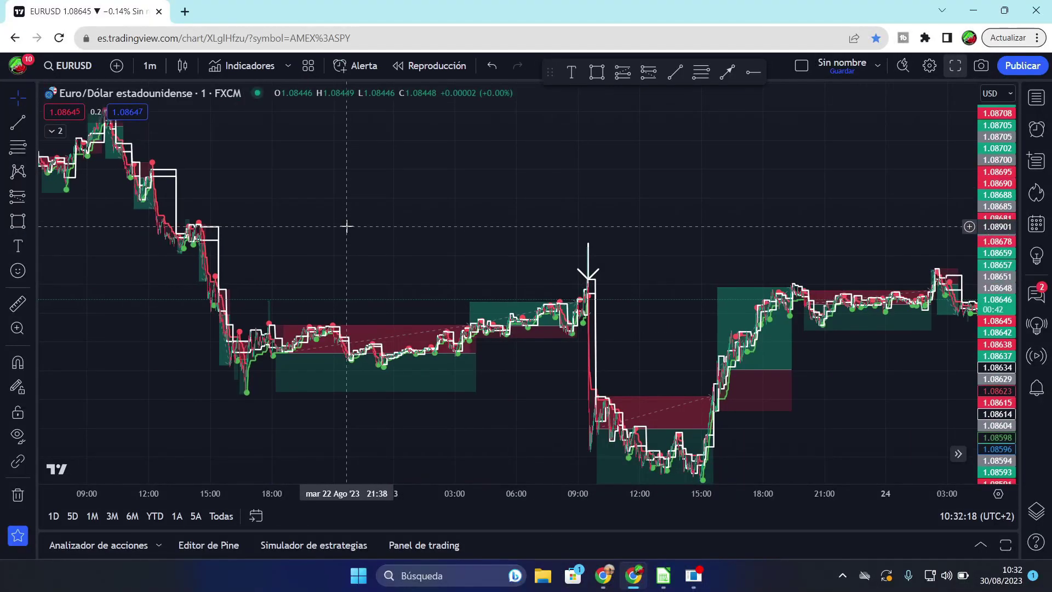
{"action": "type", "text": "30"}
{"action": "key", "text": "Return"}
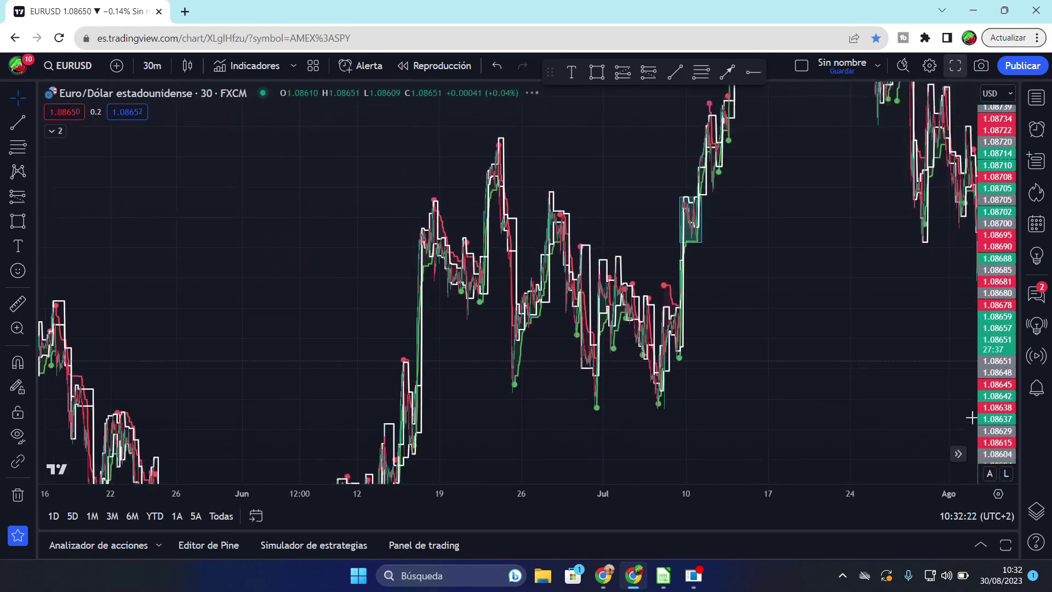
- Review the Darvas Box levels in early April and late March 2023, and hide the Darvas Box Buy Sell indicator
{"action": "left_click_drag", "start_coordinate": [731, 286], "coordinate": [507, 326]}
{"action": "left_click_drag", "start_coordinate": [746, 384], "coordinate": [608, 363]}
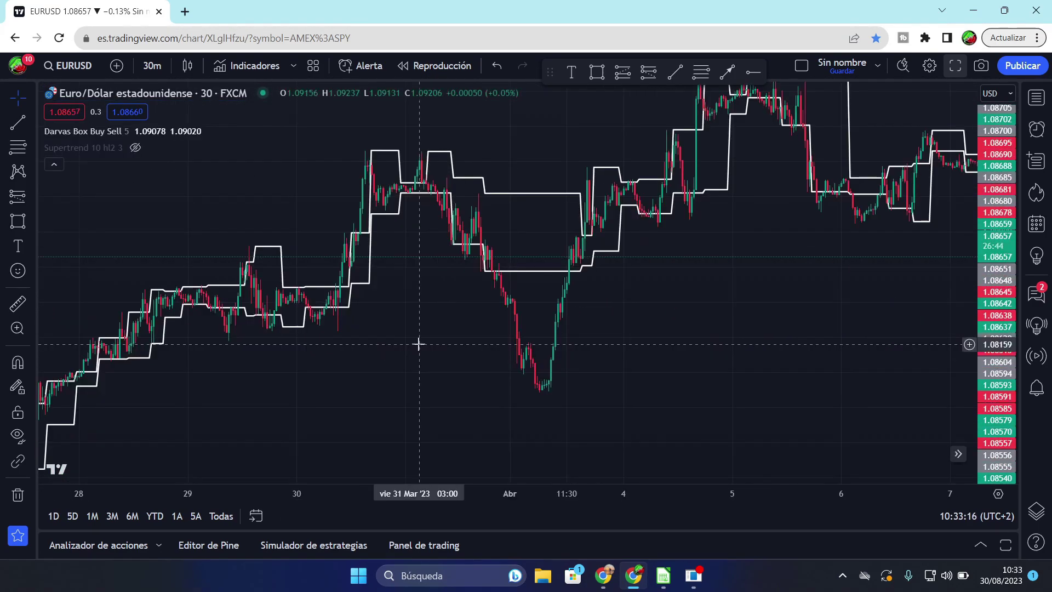
{"action": "left_click_drag", "start_coordinate": [418, 346], "coordinate": [273, 379]}
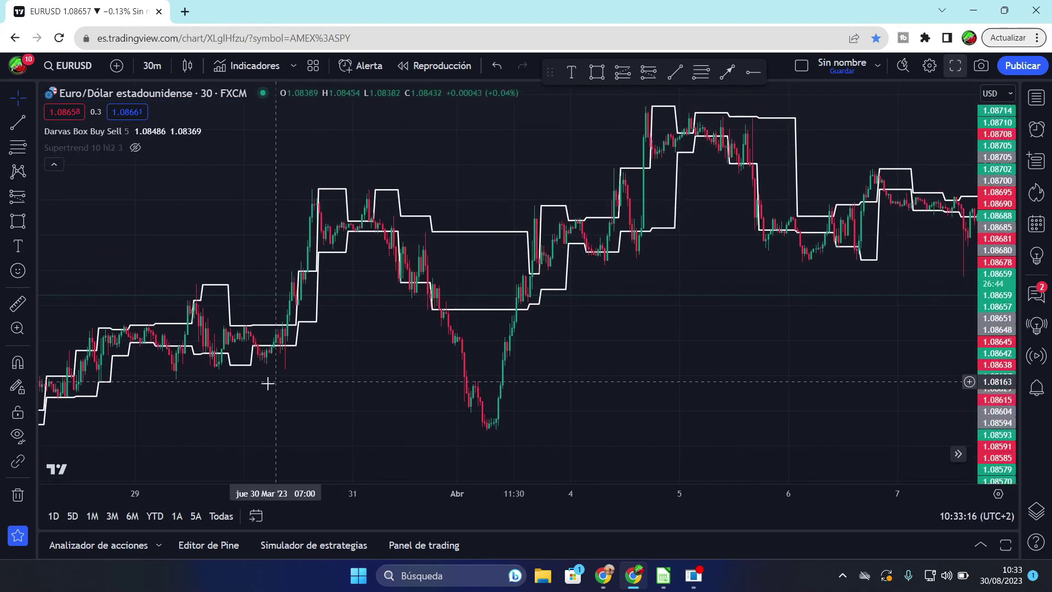
{"action": "left_click_drag", "start_coordinate": [658, 338], "coordinate": [582, 369]}
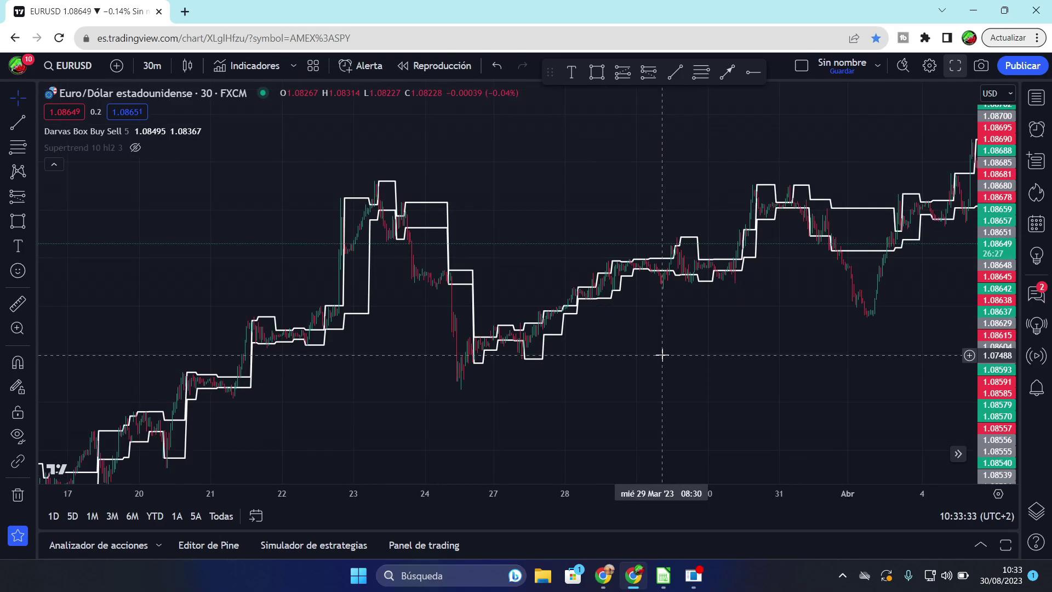
{"action": "left_click_drag", "start_coordinate": [662, 355], "coordinate": [859, 289]}
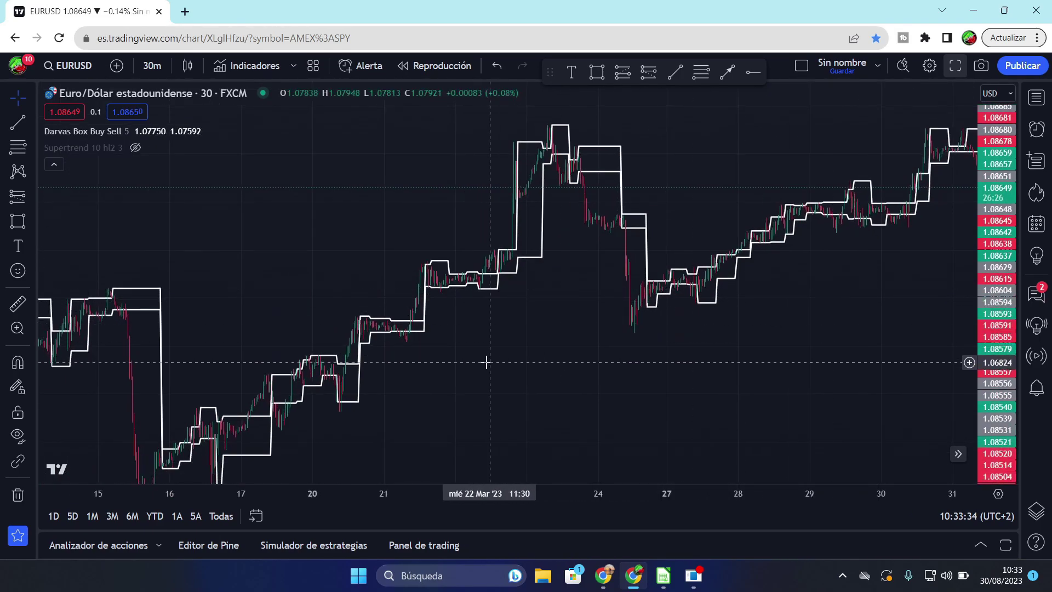
{"action": "left_click", "coordinate": [141, 132]}
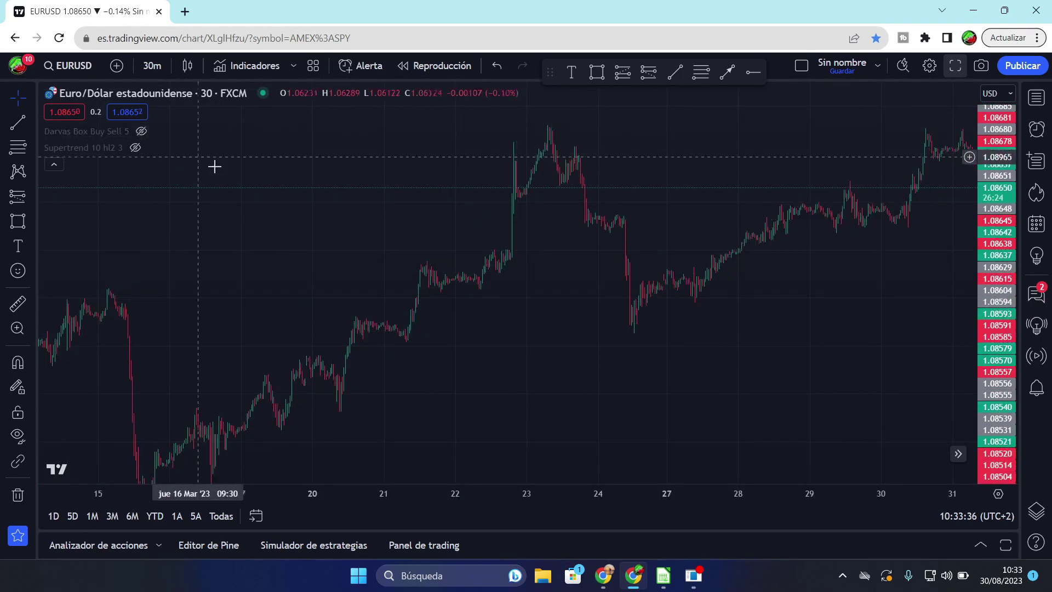
- Draw a rectangle around the sideways price range from 20 March to about 21 March 2023 at 11:00
{"action": "left_click", "coordinate": [18, 220]}
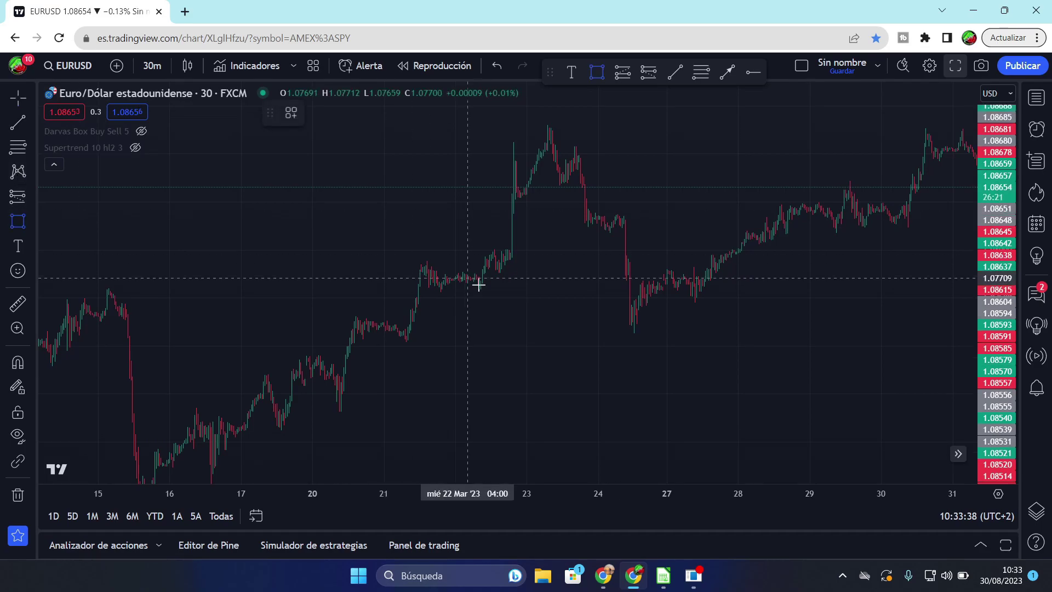
{"action": "left_click", "coordinate": [351, 320]}
{"action": "left_click", "coordinate": [416, 341]}
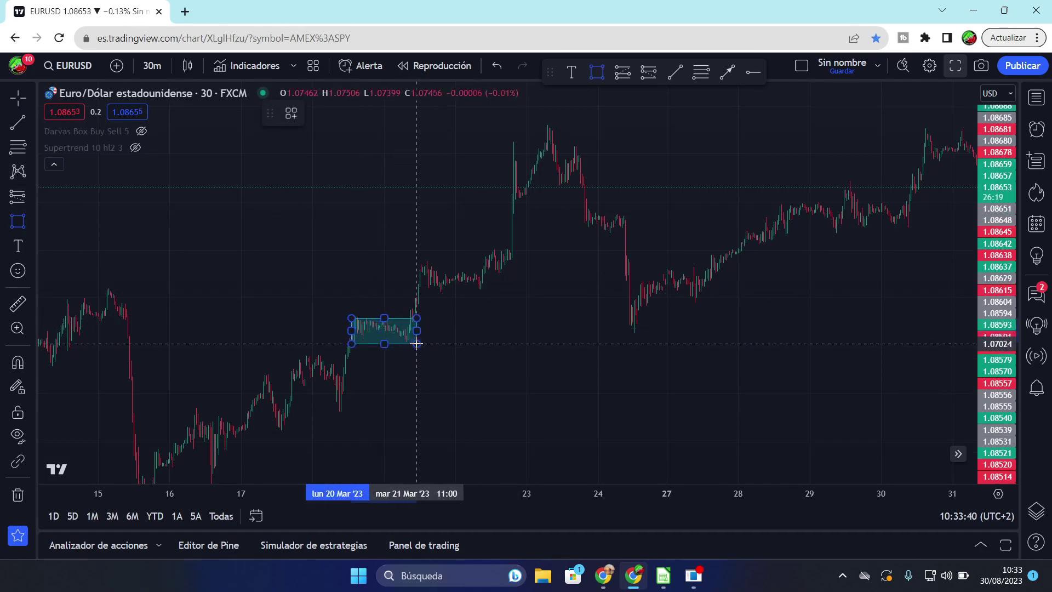
{"action": "left_click", "coordinate": [567, 343]}
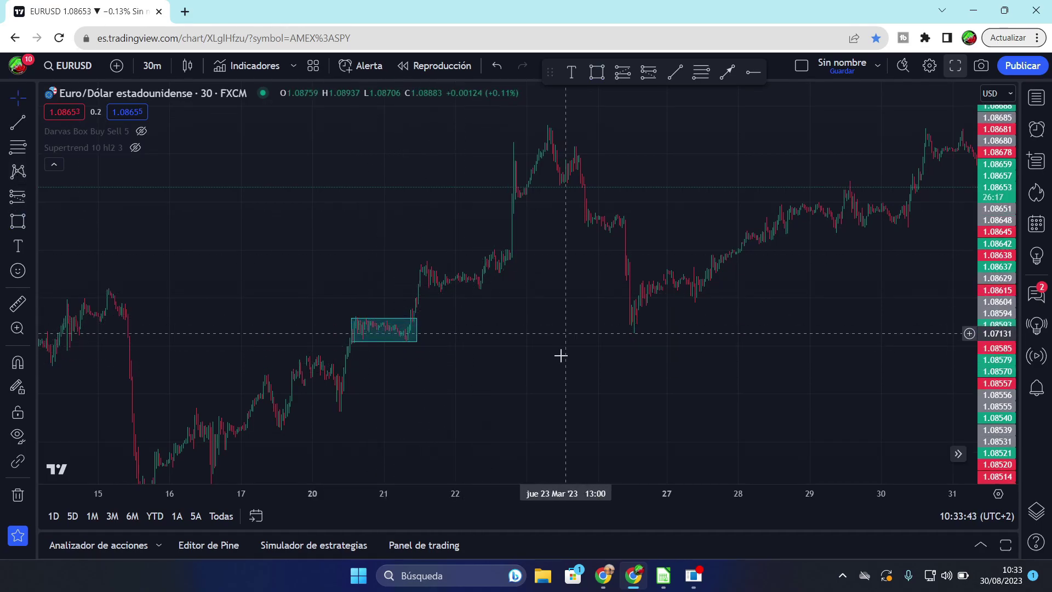
- Draw a second rectangle around the higher sideways range from about 21 March 12:00 to 22 March 17:00
{"action": "left_click", "coordinate": [16, 223]}
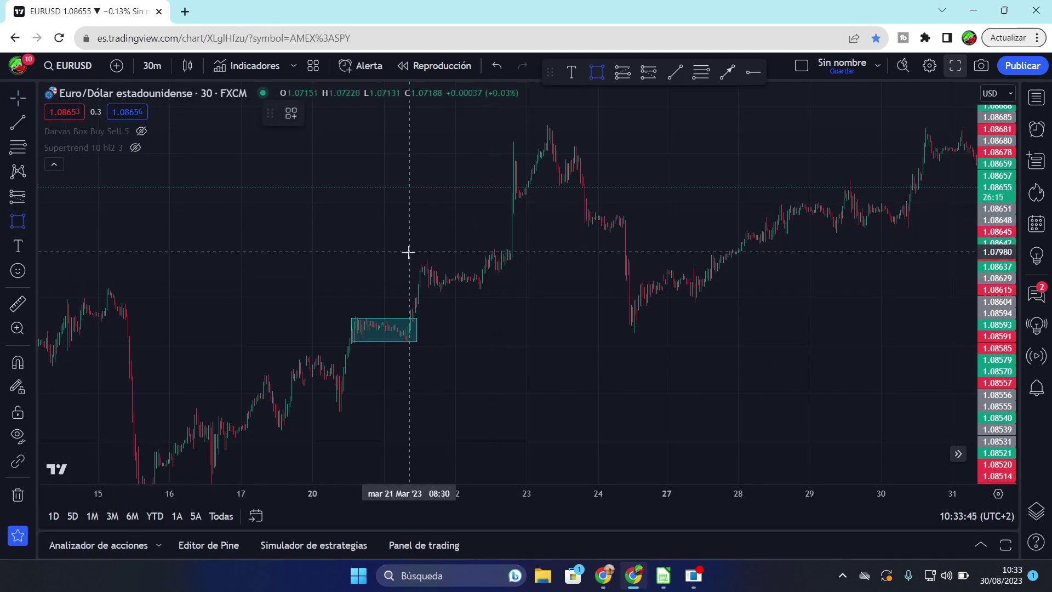
{"action": "left_click", "coordinate": [420, 259]}
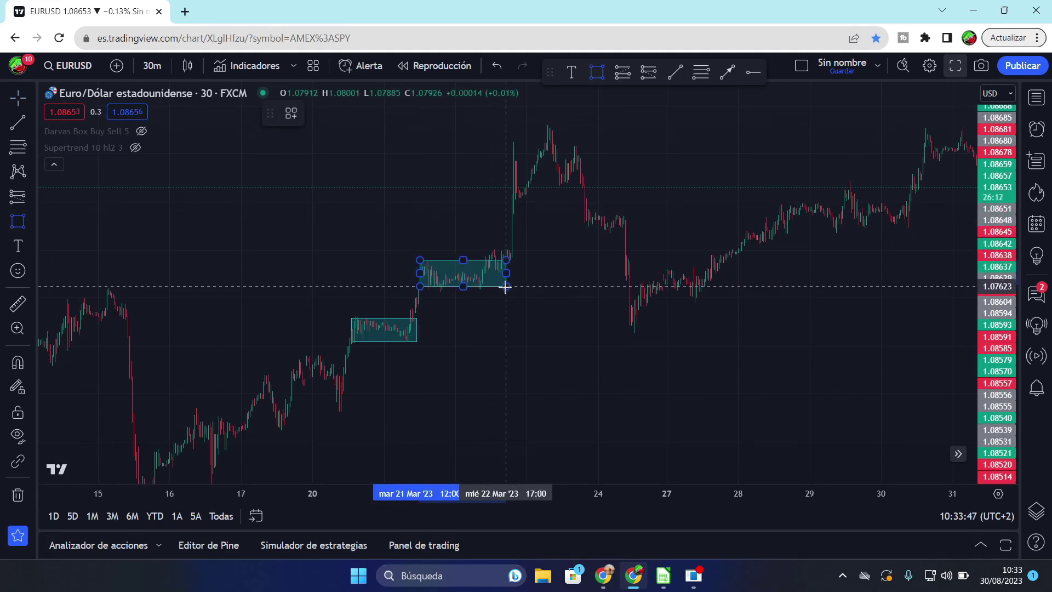
{"action": "left_click", "coordinate": [505, 291]}
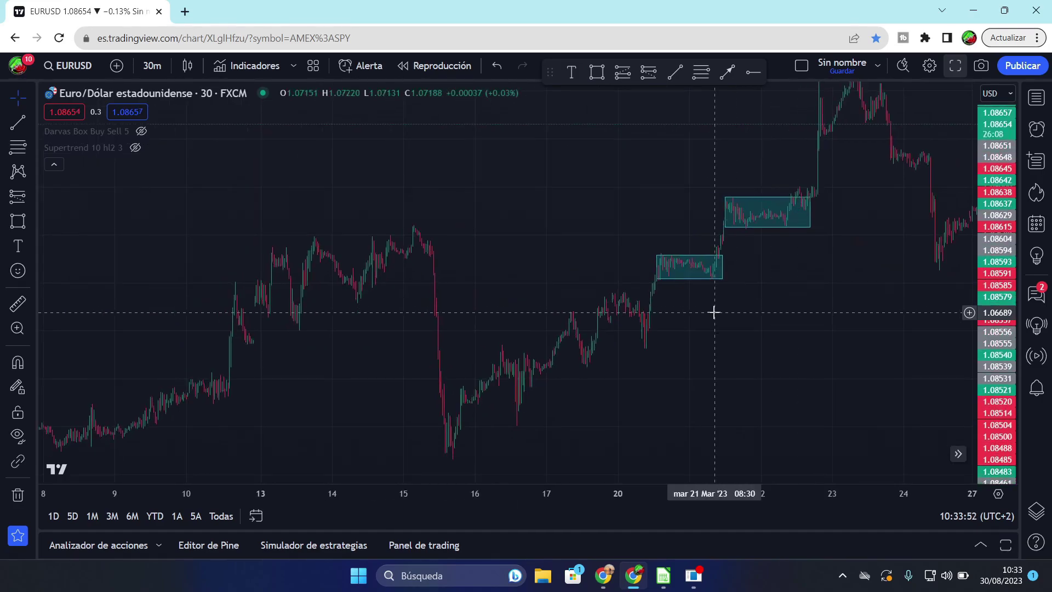
- Examine the two boxed ranges and the upward breakouts following them up to 23 March 2023
{"action": "scroll", "coordinate": [718, 343], "scroll_direction": "up", "scroll_amount": 1}
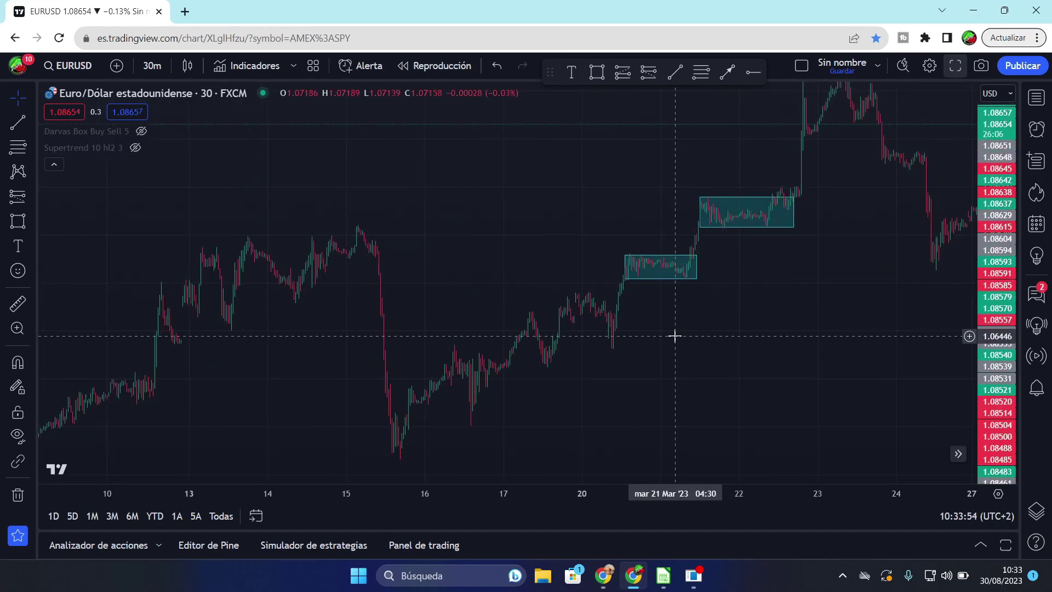
{"action": "mouse_move", "coordinate": [675, 336]}
{"action": "left_mouse_down"}
{"action": "mouse_move", "coordinate": [609, 336]}
{"action": "mouse_move", "coordinate": [784, 371]}
{"action": "left_mouse_up"}
{"action": "scroll", "coordinate": [597, 340], "scroll_direction": "up", "scroll_amount": 2}
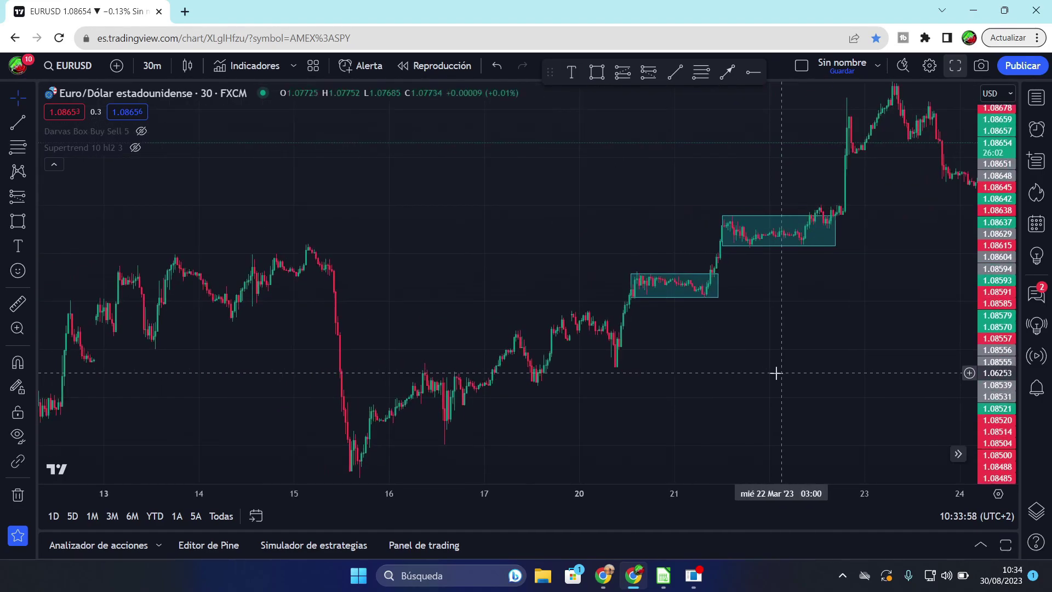
{"action": "scroll", "coordinate": [728, 362], "scroll_direction": "up", "scroll_amount": 4}
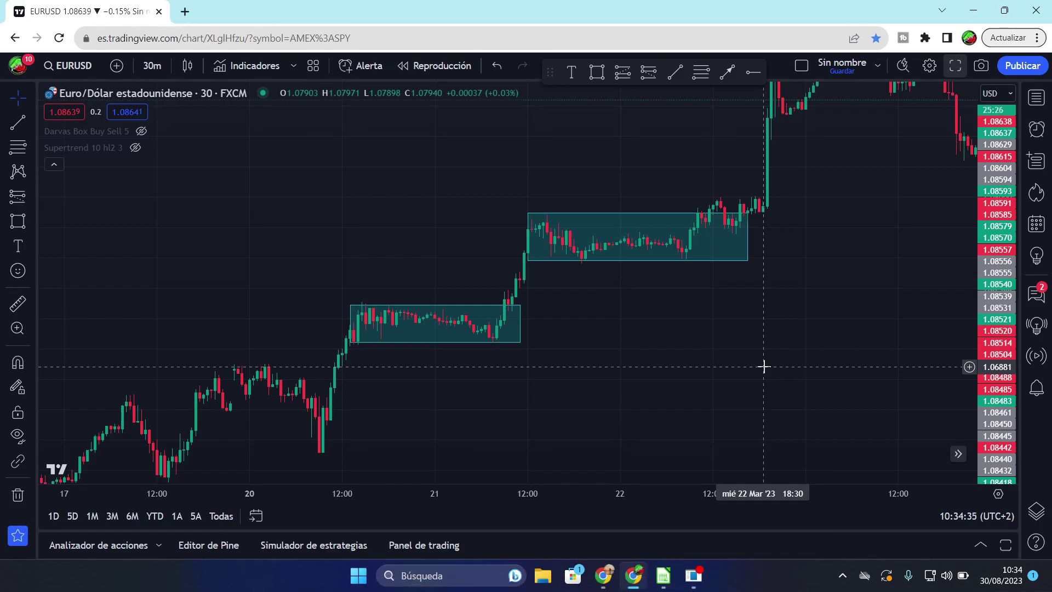
{"action": "left_click_drag", "start_coordinate": [892, 215], "coordinate": [791, 287]}
{"action": "left_click_drag", "start_coordinate": [996, 219], "coordinate": [996, 282]}
{"action": "left_click_drag", "start_coordinate": [871, 300], "coordinate": [841, 308]}
{"action": "left_click_drag", "start_coordinate": [774, 324], "coordinate": [879, 313]}
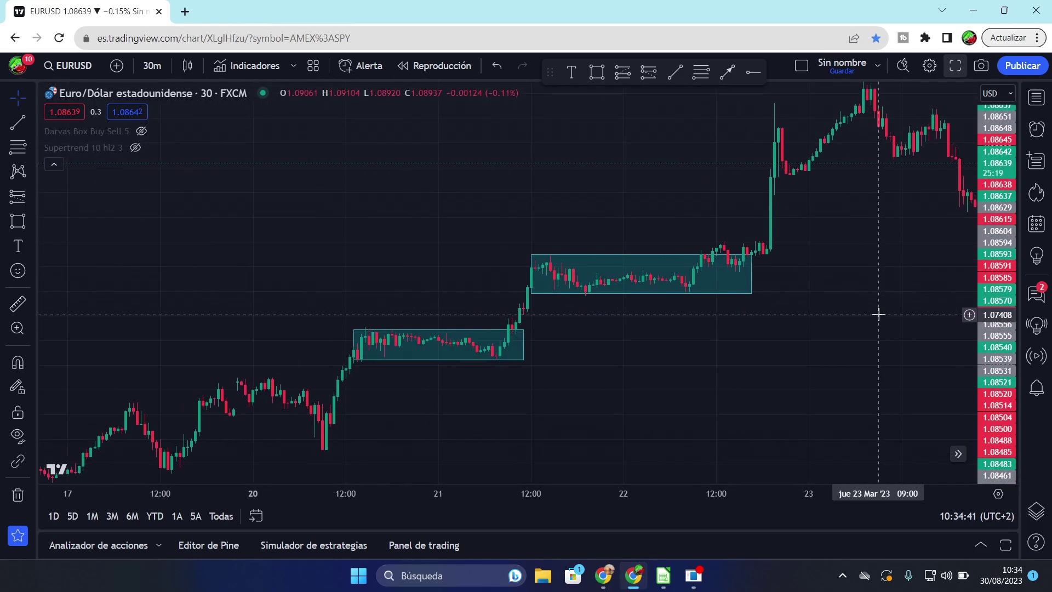